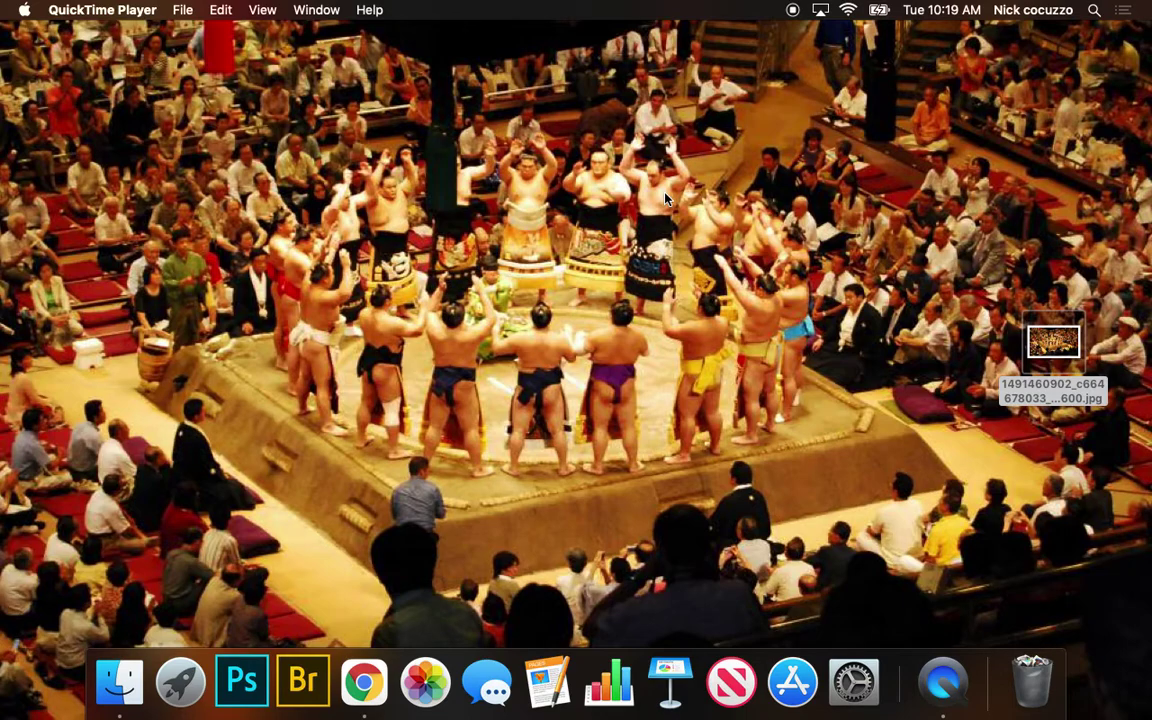
Search the computer for "drive" and launch the Google Drive desktop application
click(1095, 10)
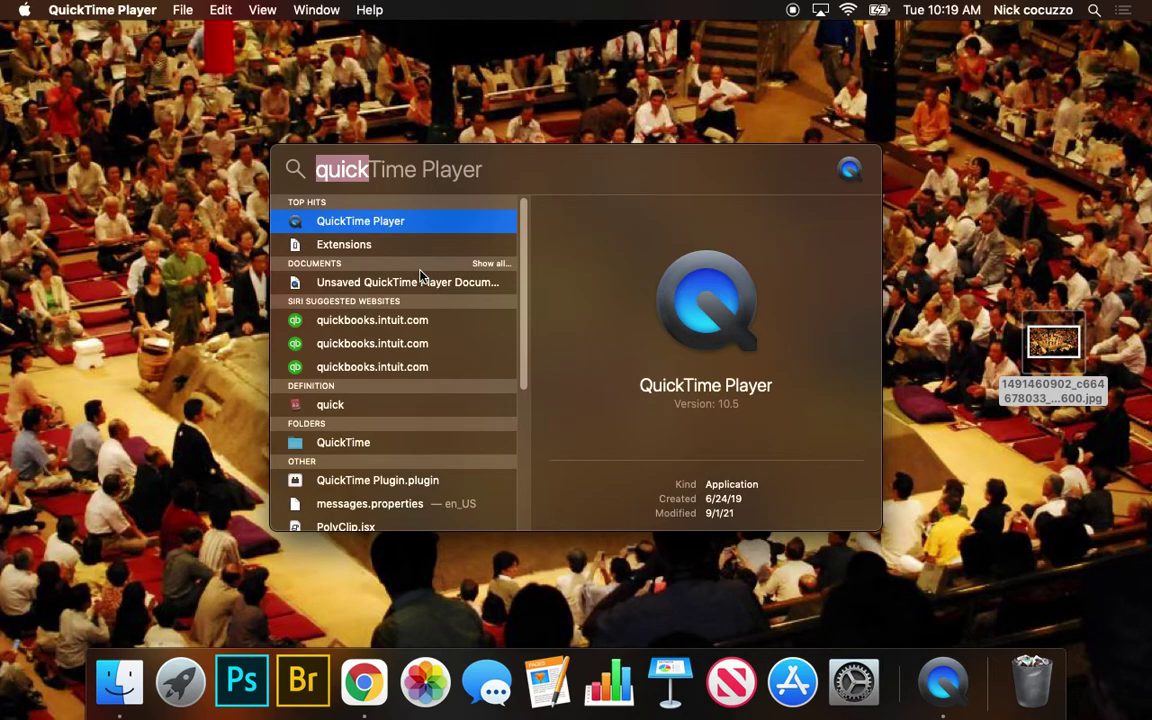
text(drive)
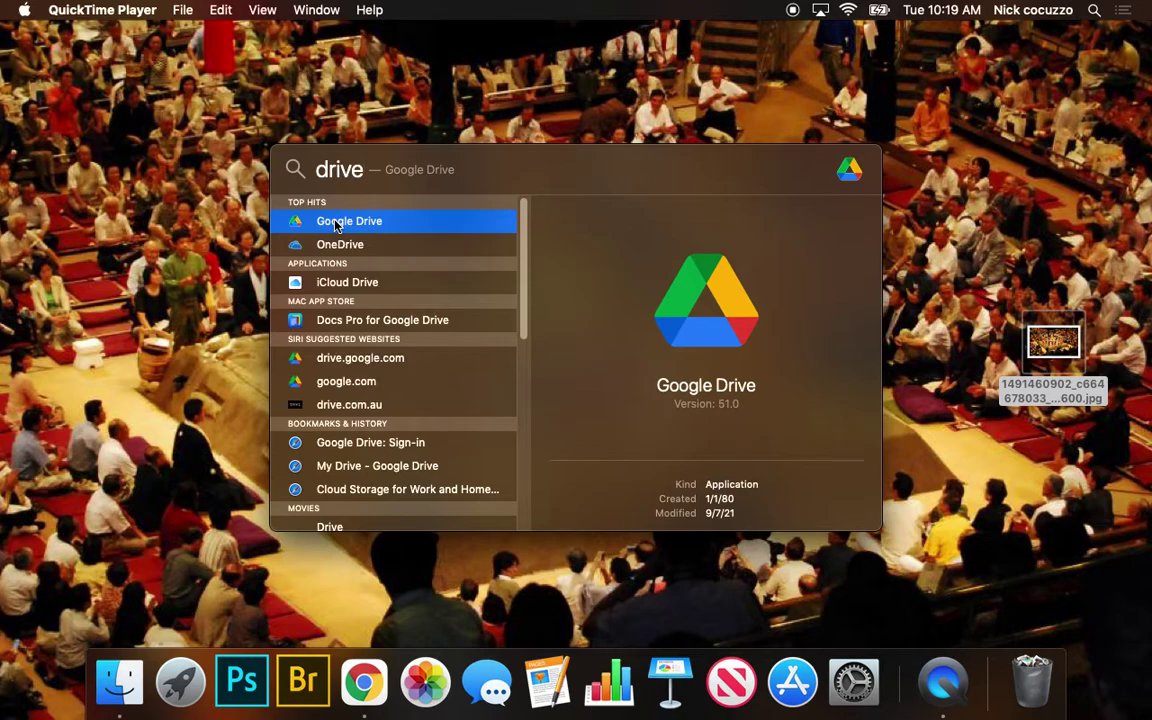
key(super+a)
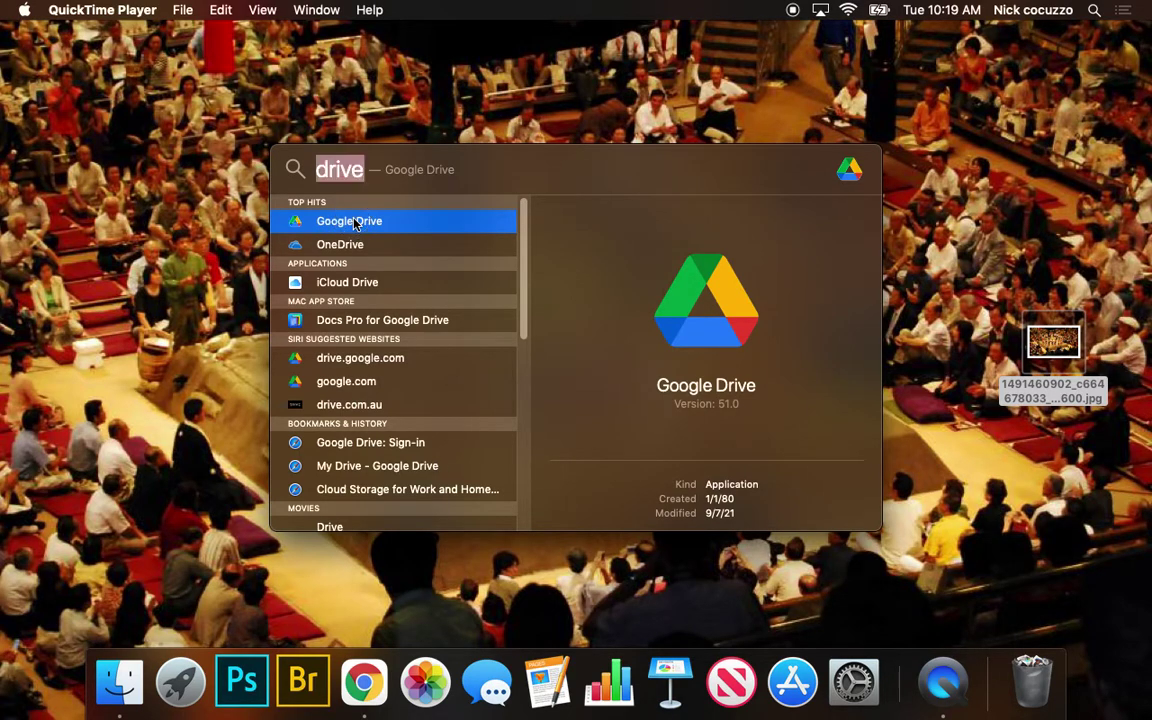
key(Escape)
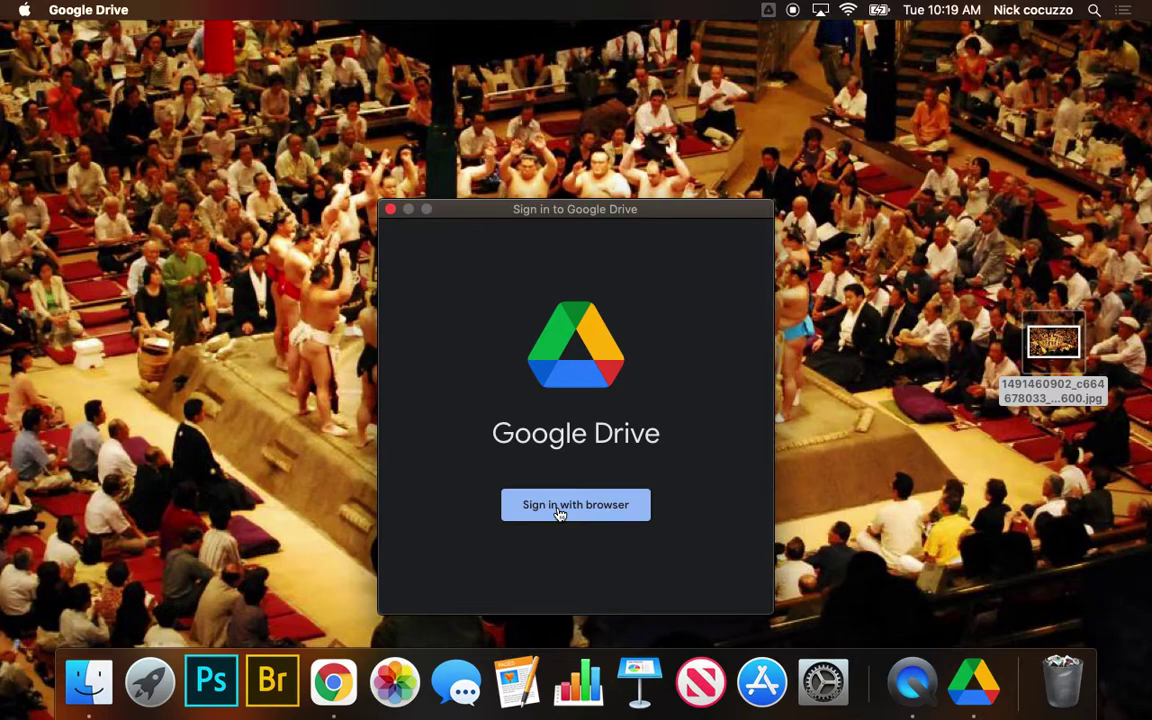
Sign in to Google Drive for desktop through the browser with the listed school account
click(560, 508)
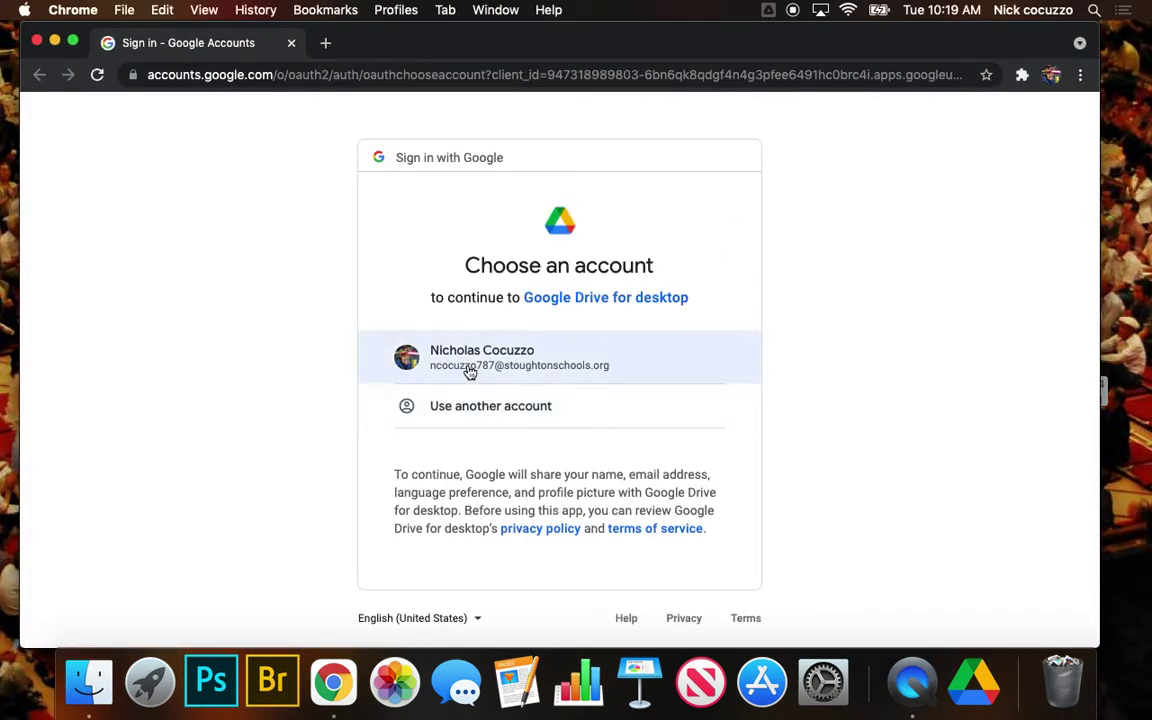
click(480, 363)
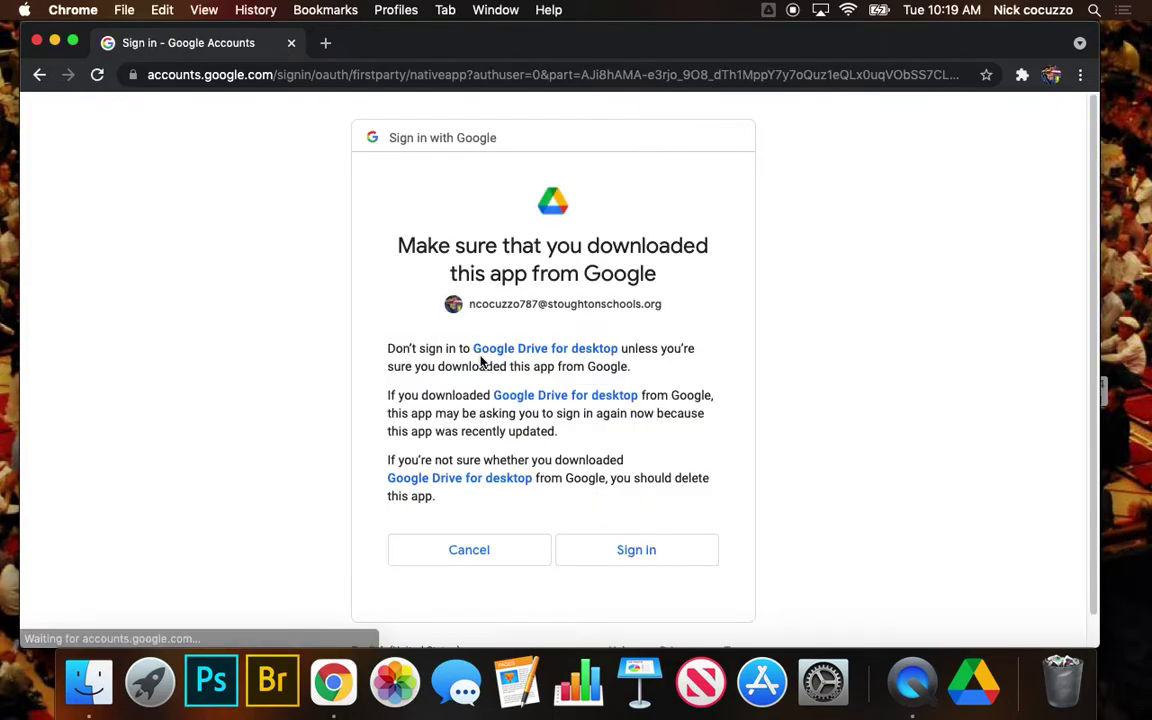
click(636, 558)
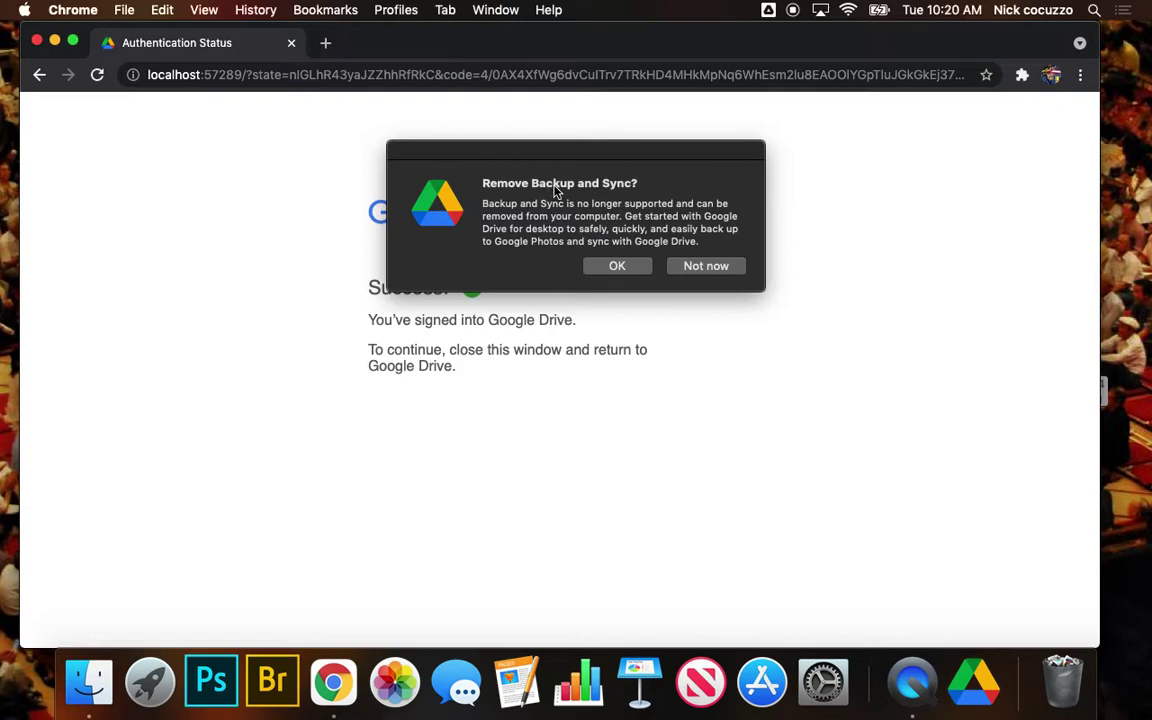
Agree to remove Backup and Sync, authorizing the uninstall with the administrator's user name and password
click(612, 267)
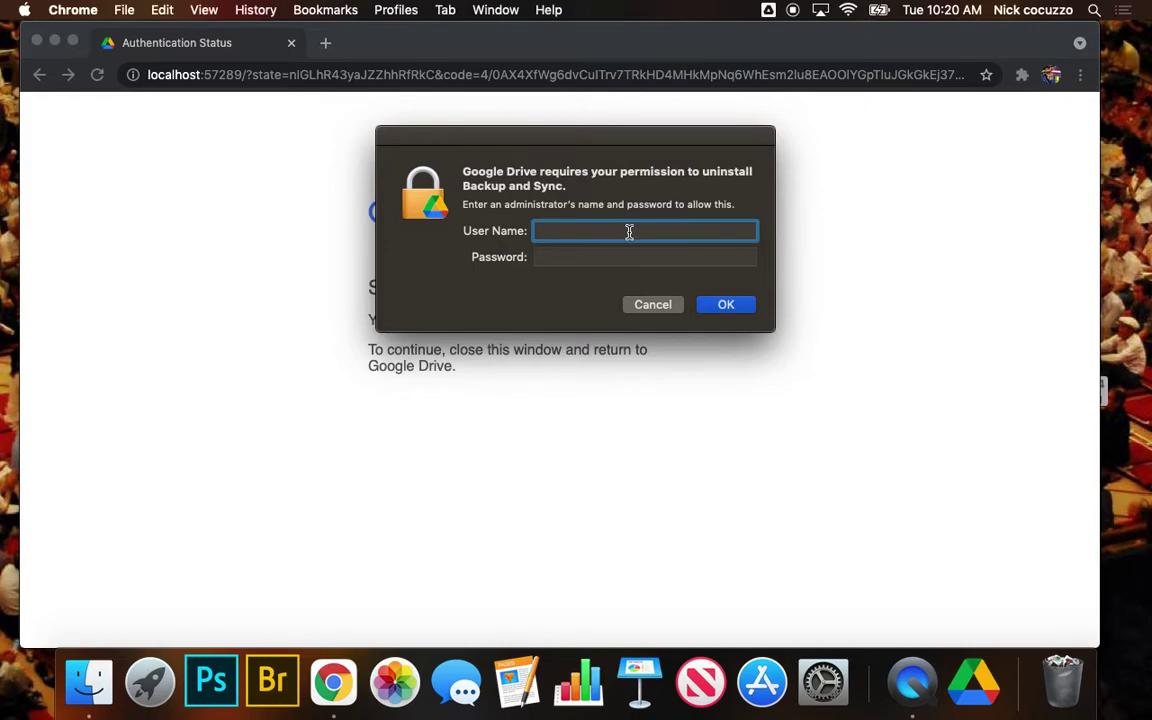
text(stansfield)
key(Tab)
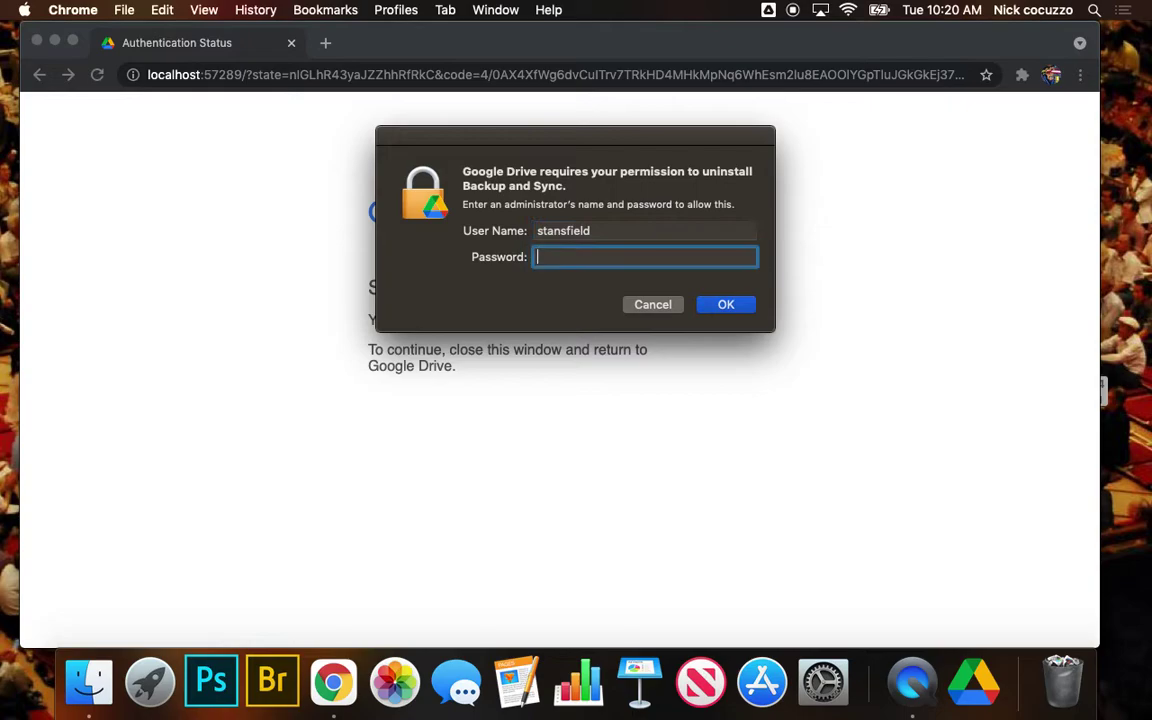
text(•••••••••••••••)
key(Return)
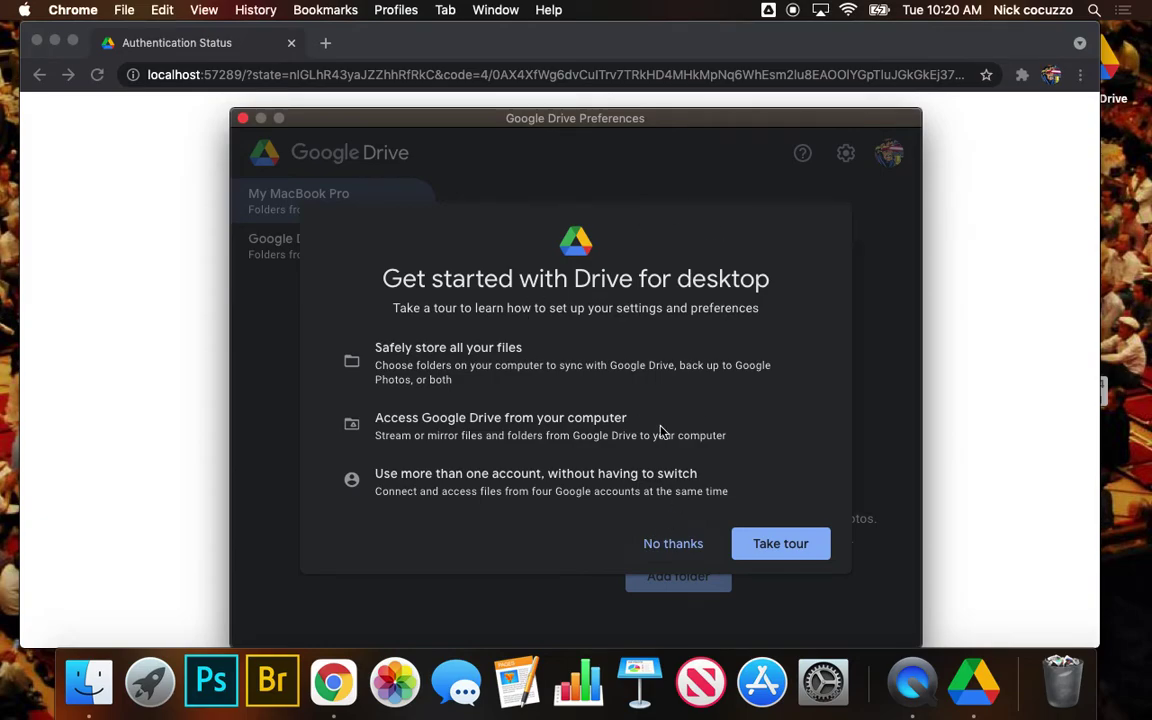
Go through the introductory Drive for desktop tour to its end
click(764, 548)
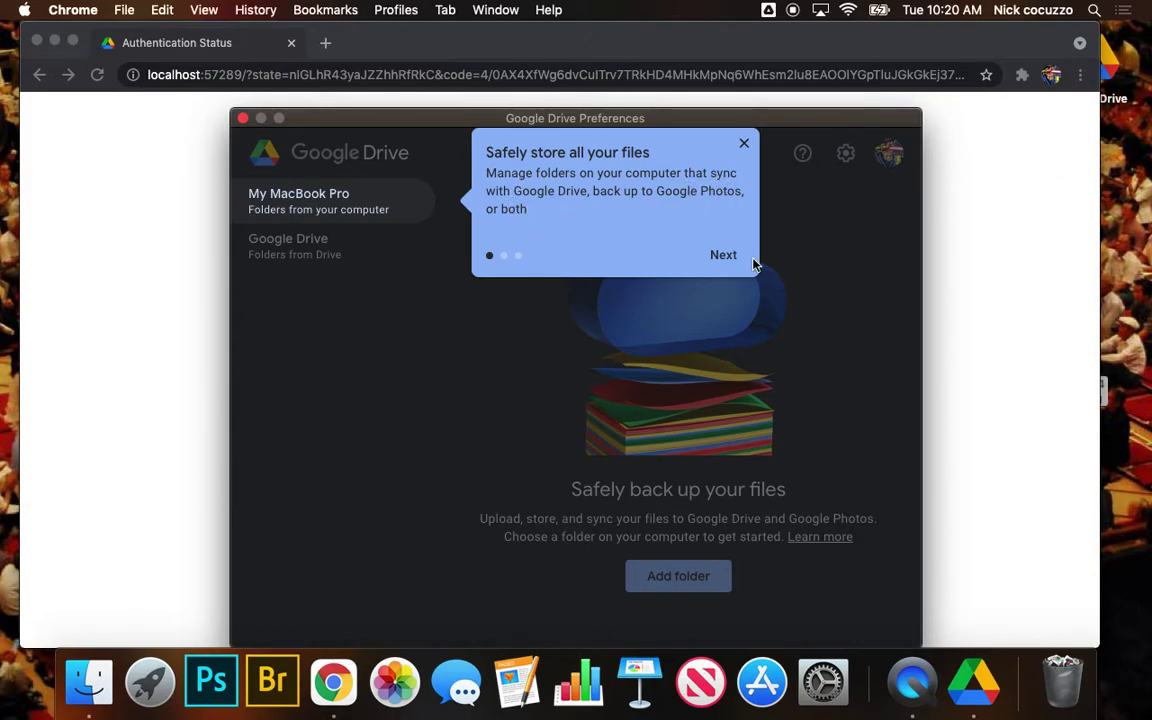
click(723, 256)
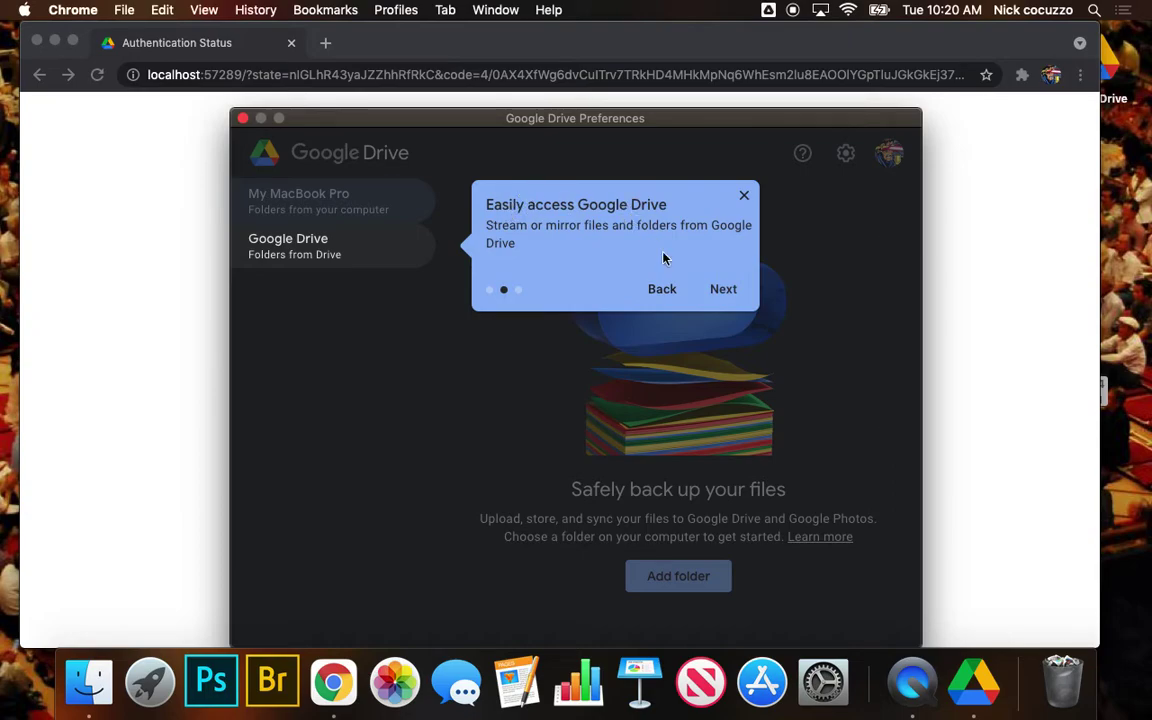
click(718, 290)
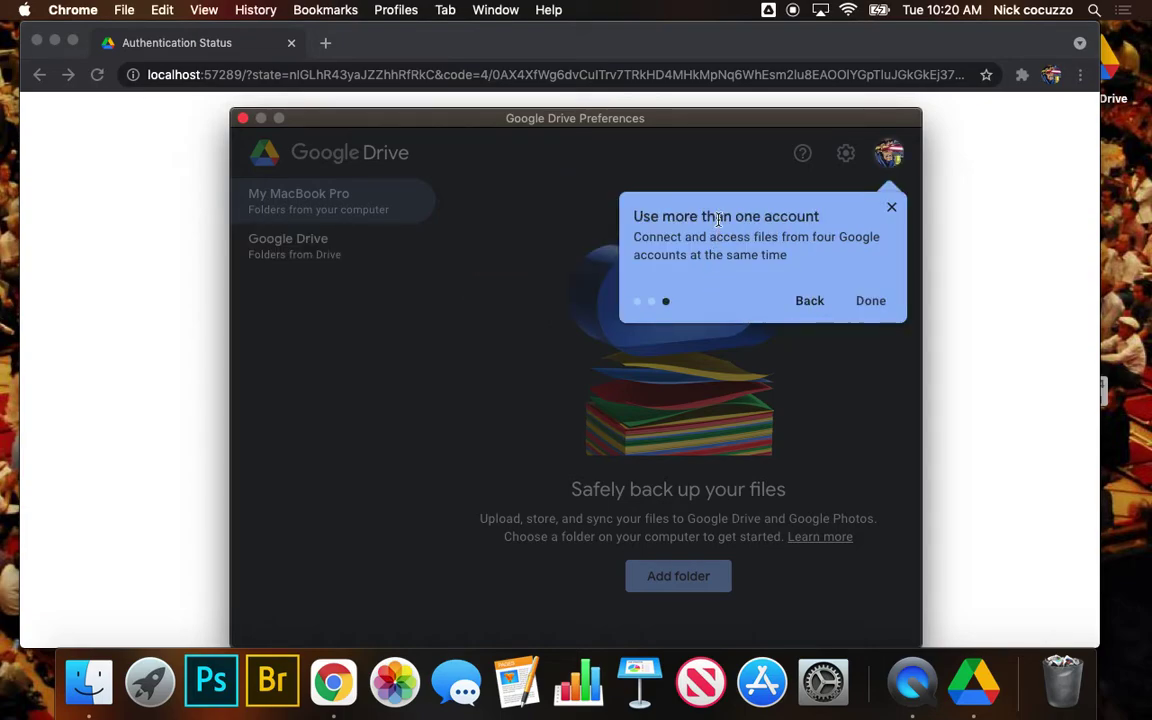
click(879, 305)
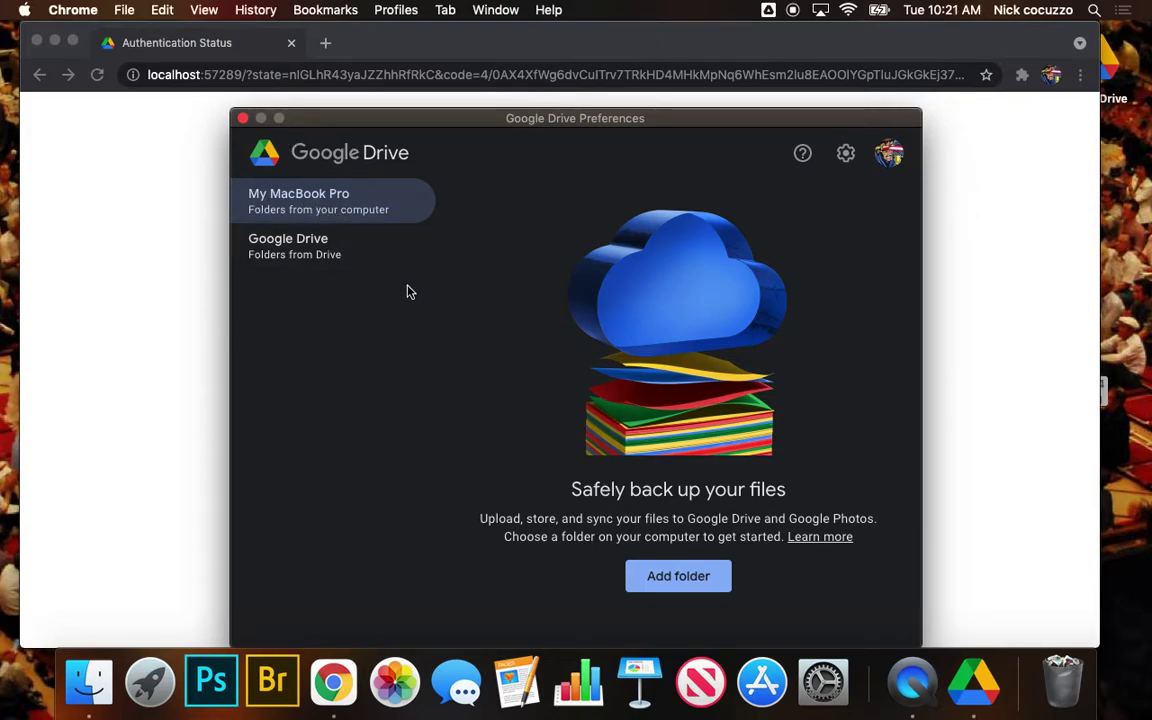
Set the My Drive syncing option to Mirror files at the proposed folder location, save, and restart Google Drive
click(296, 245)
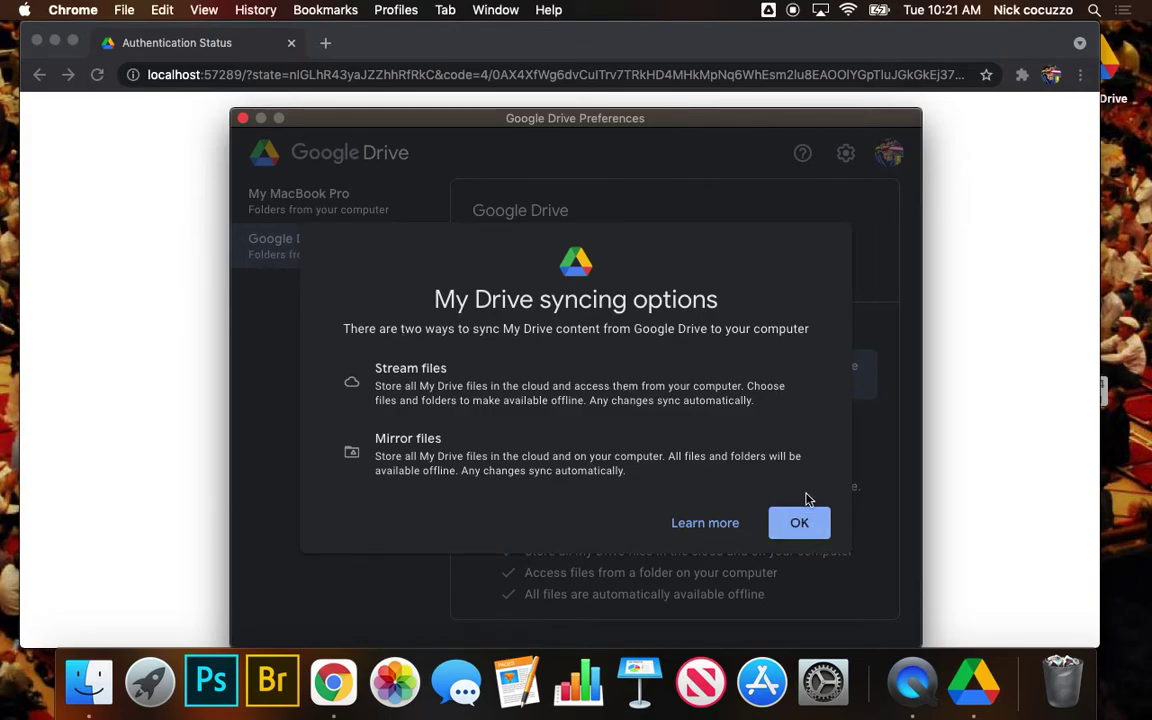
click(799, 524)
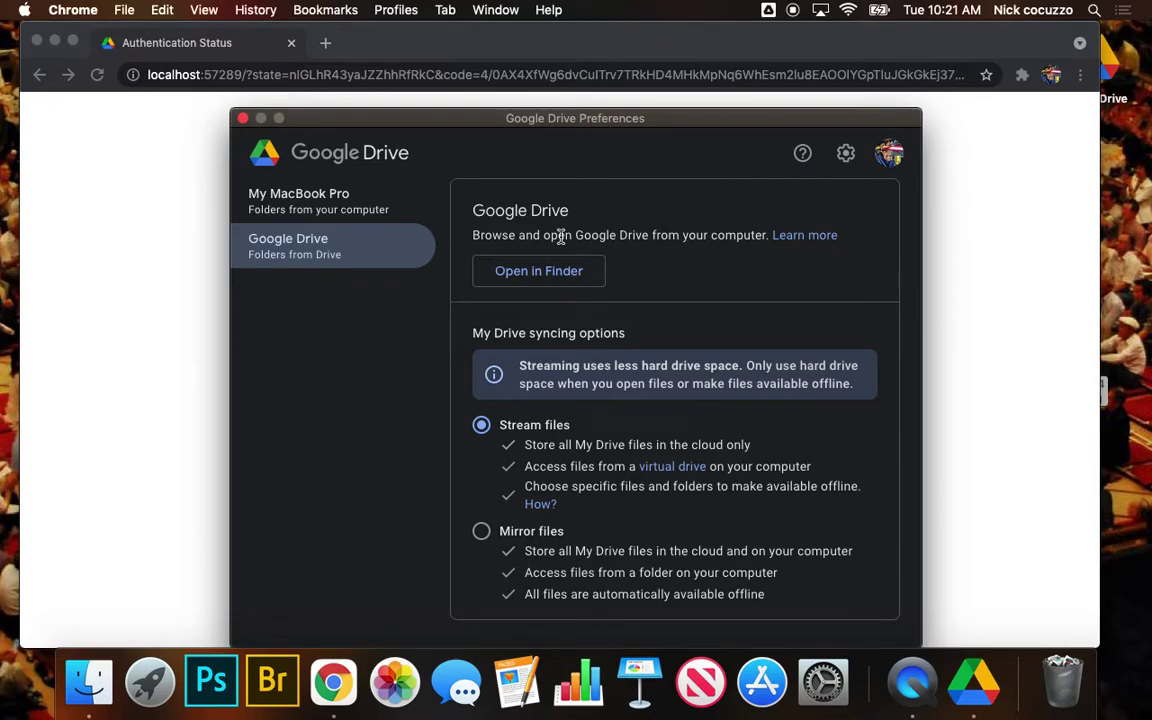
scroll(729, 277, down, 1)
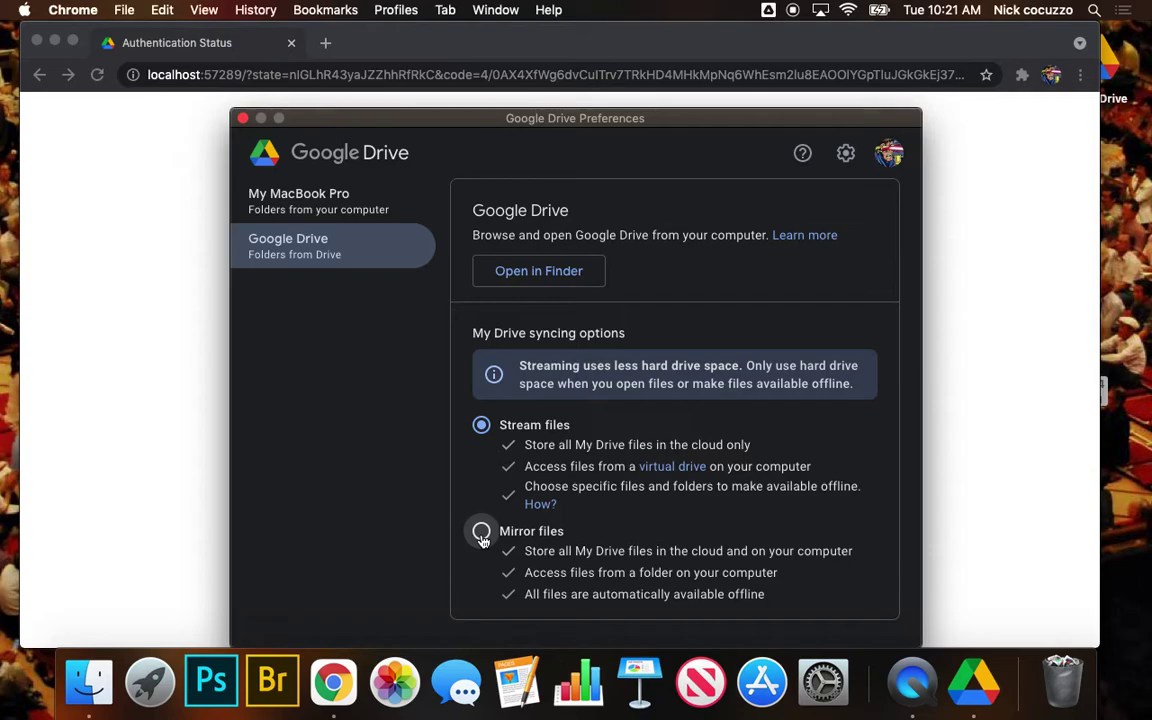
click(481, 533)
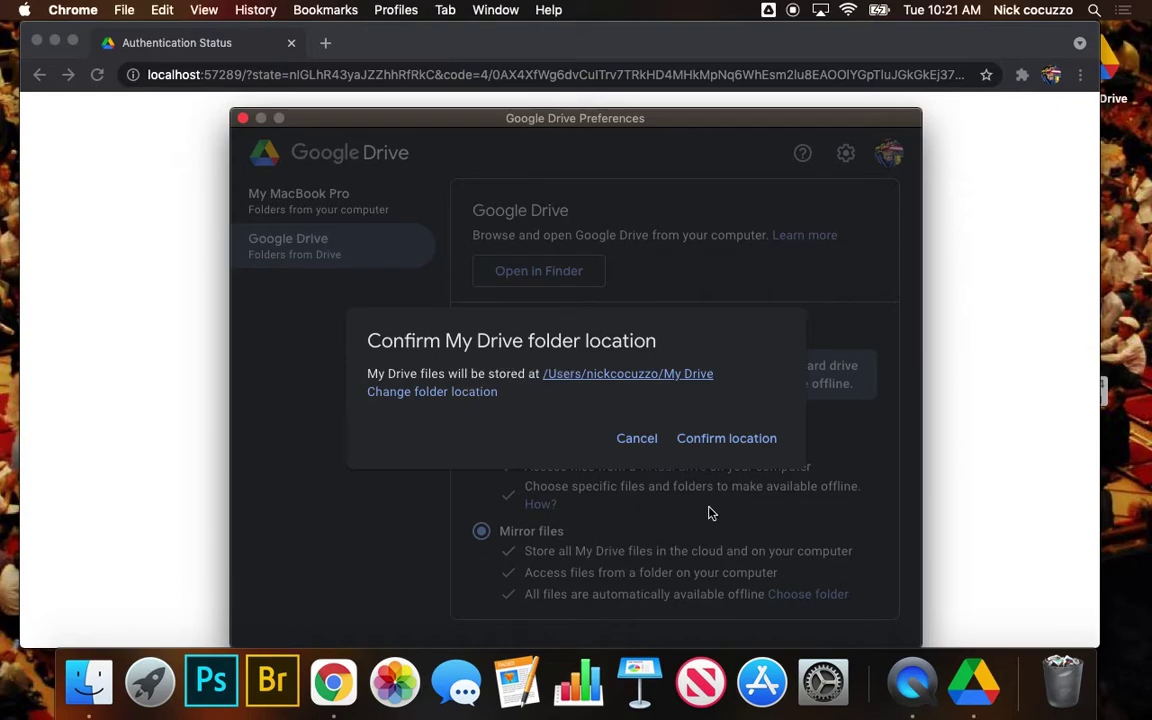
click(724, 442)
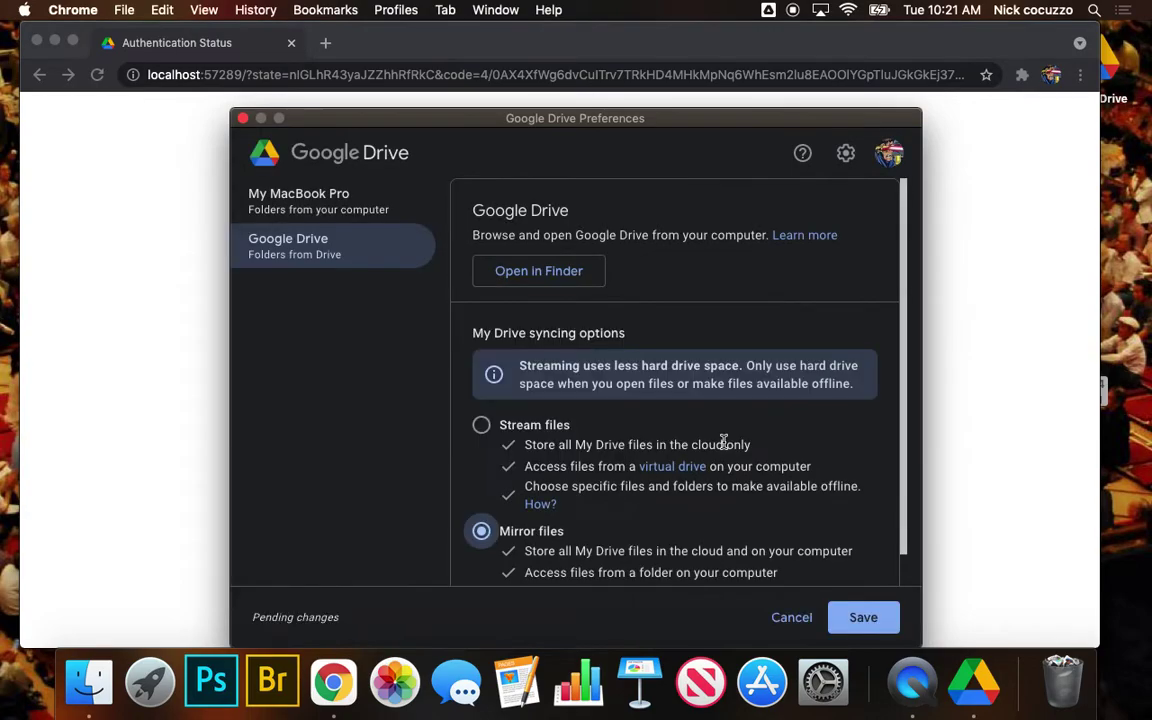
click(863, 617)
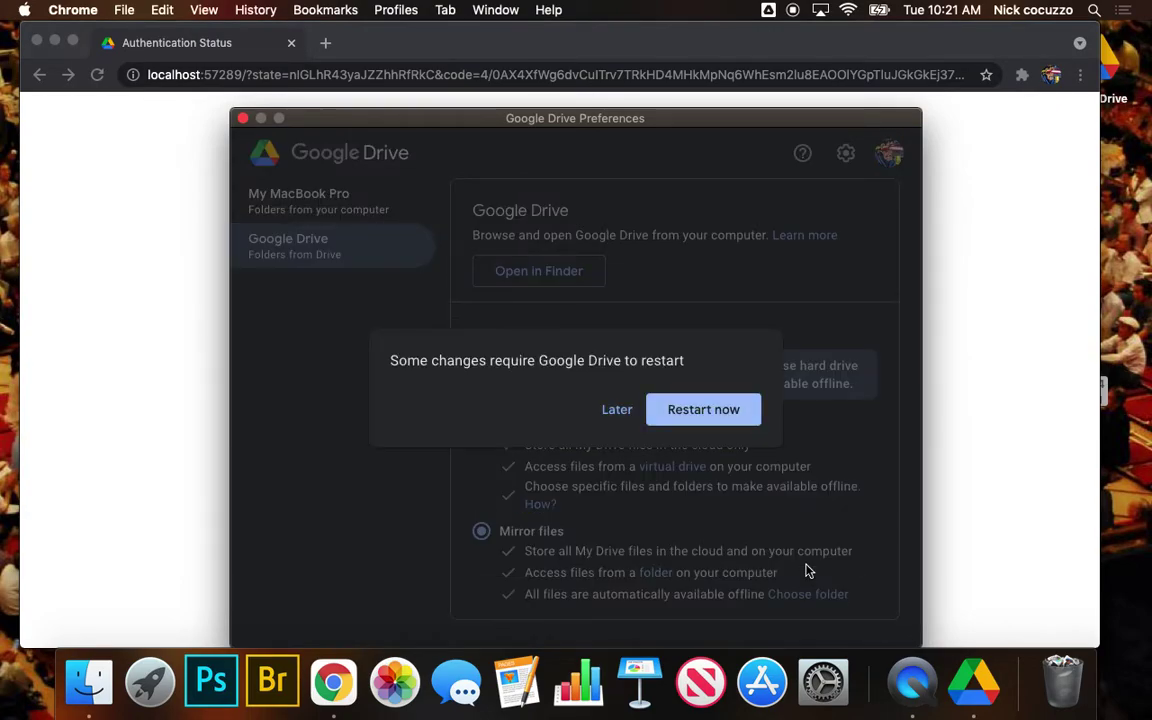
click(718, 412)
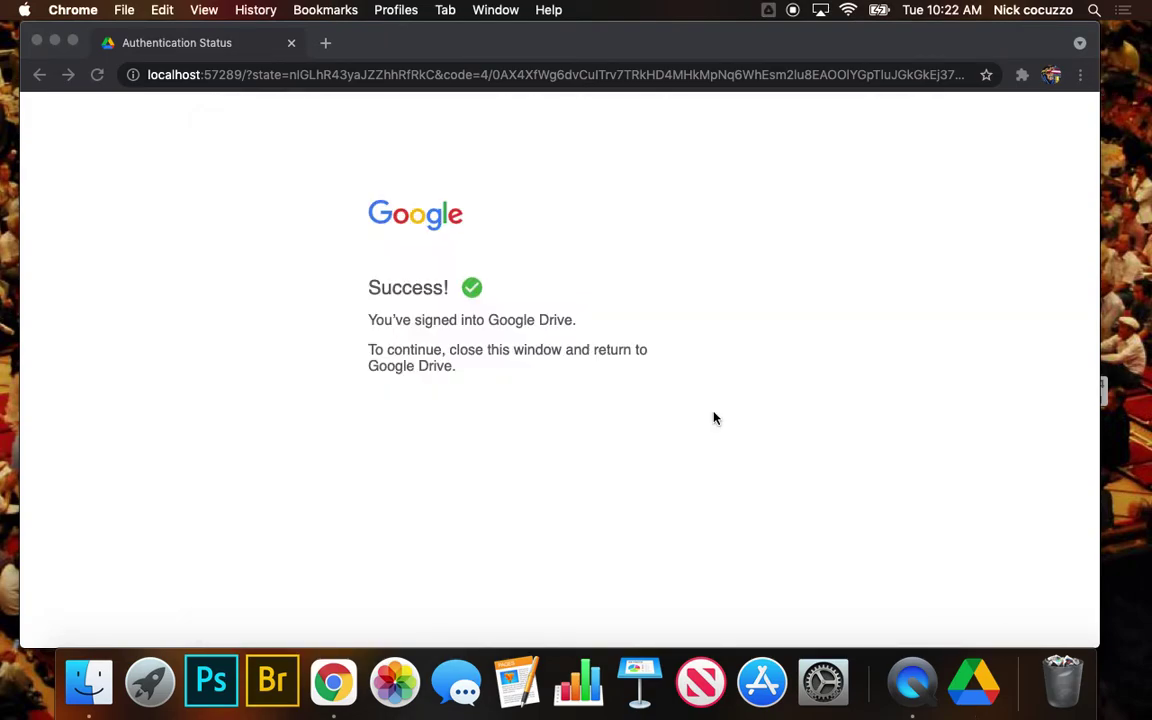
Close the browser's authentication page and open the general settings in the Google Drive preferences
click(293, 43)
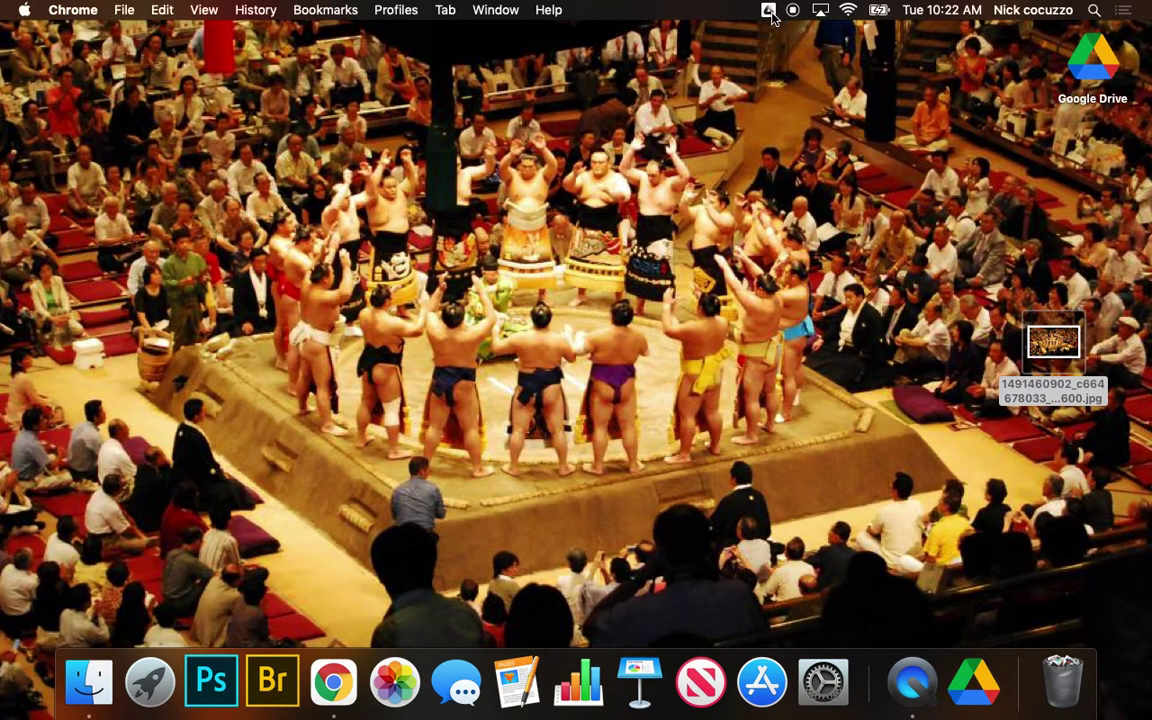
click(768, 10)
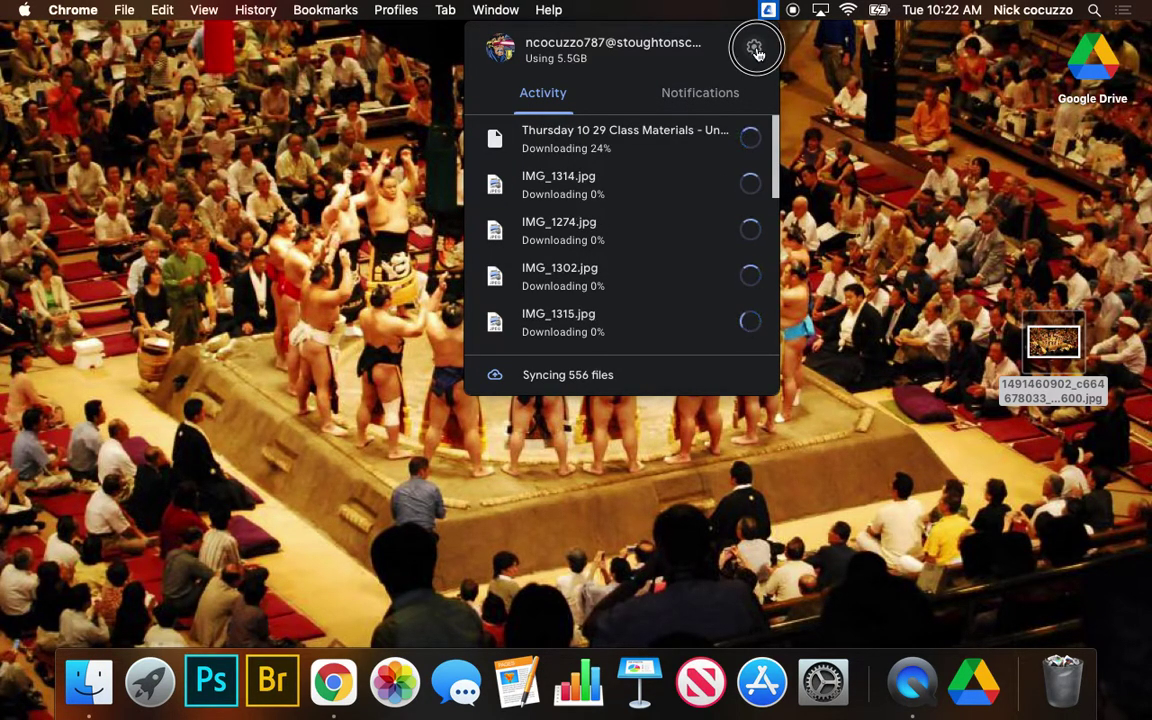
click(755, 50)
click(688, 82)
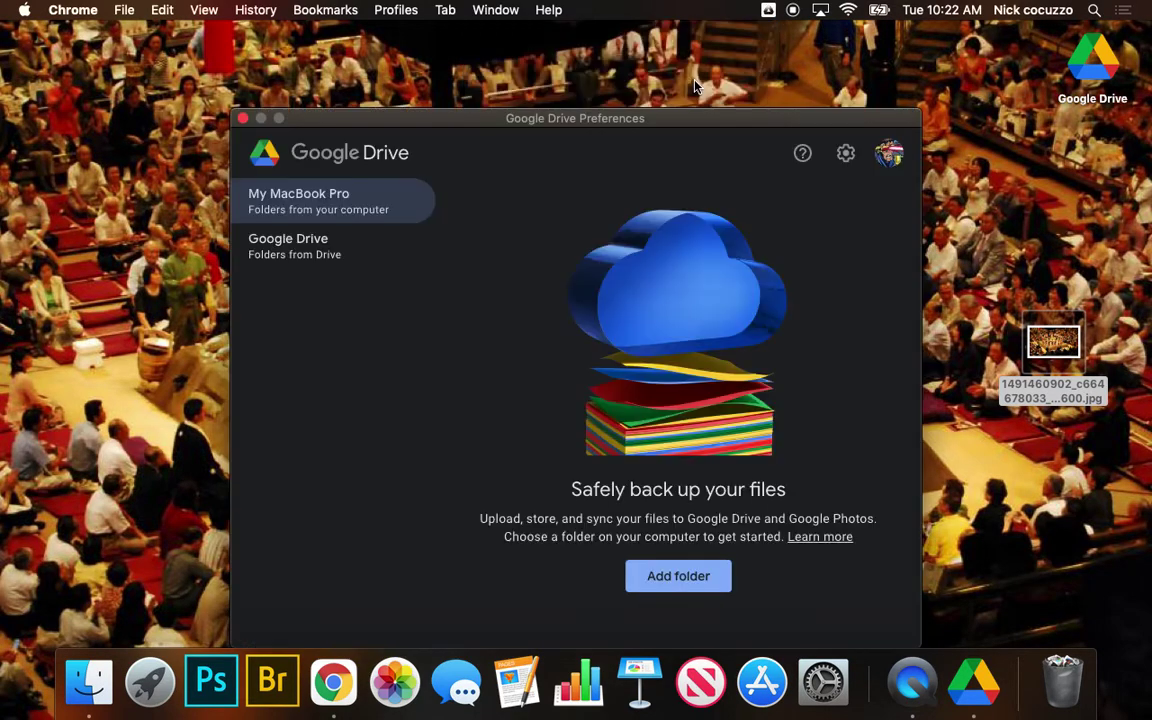
click(320, 250)
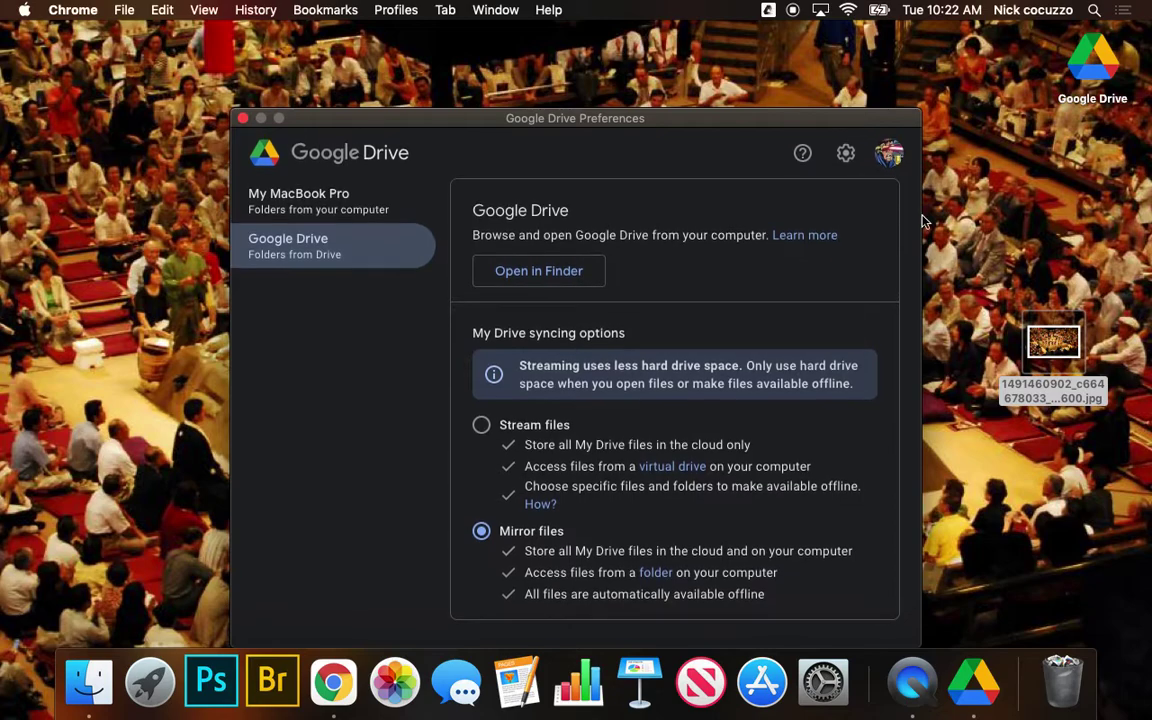
click(846, 153)
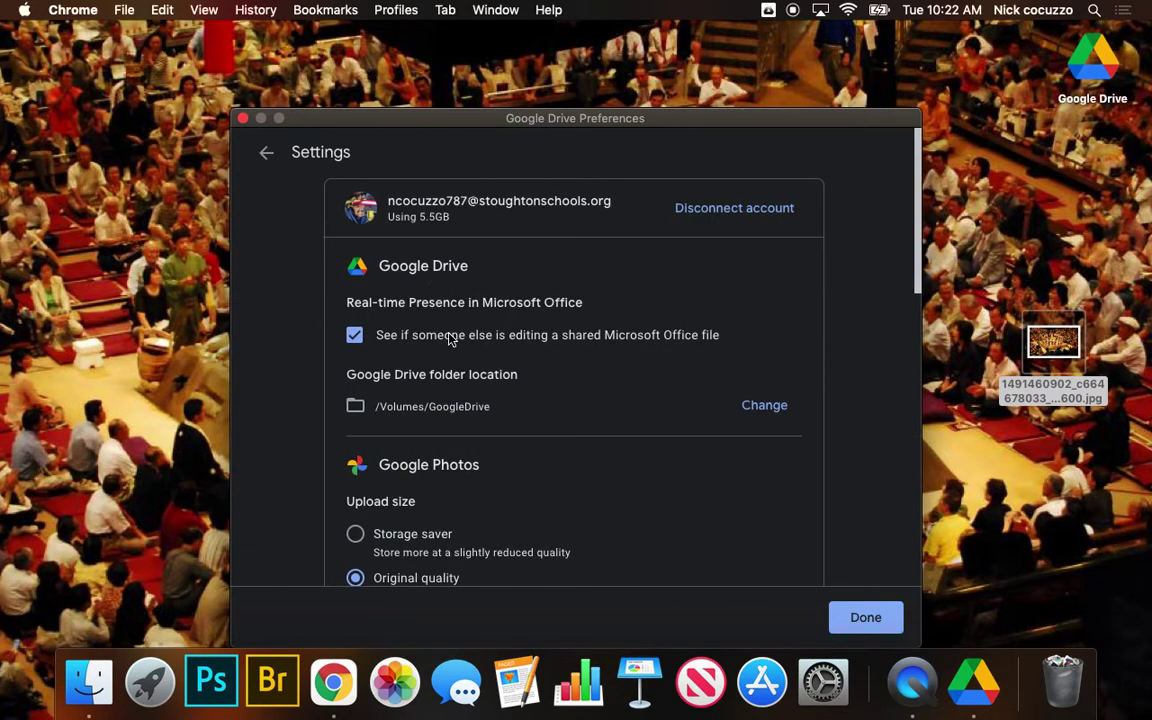
Turn off uploading of screenshots and RAW files in the Google Photos settings
scroll(449, 340, down, 1)
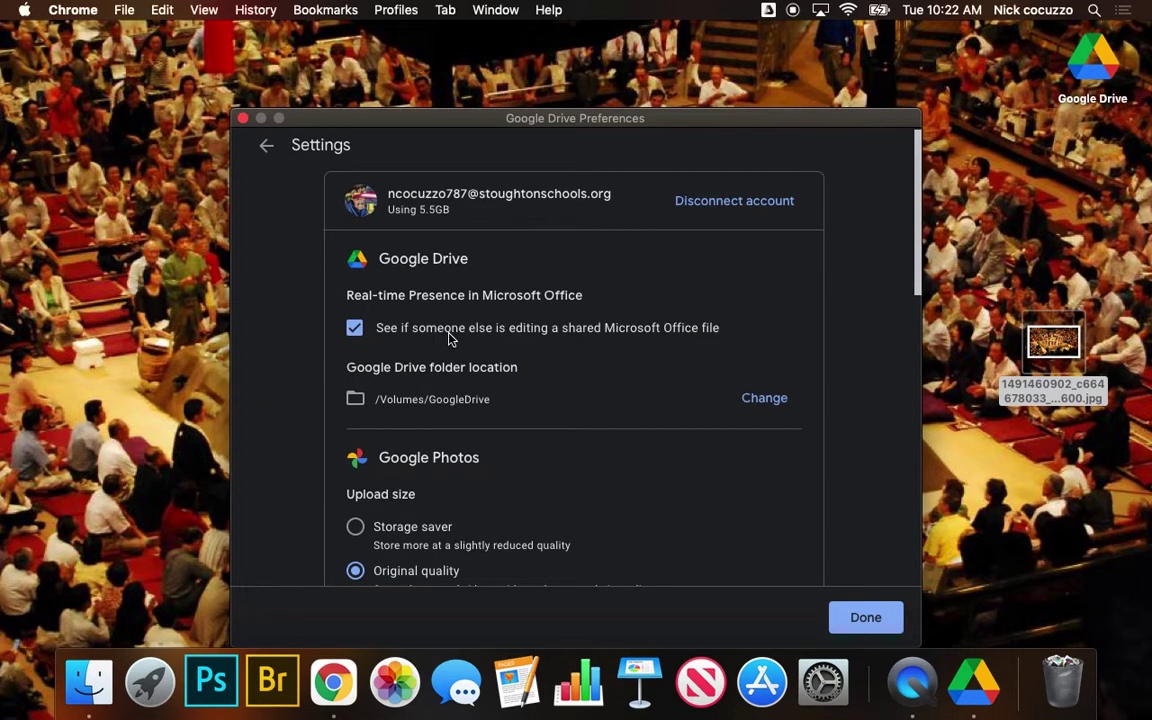
scroll(449, 340, down, 5)
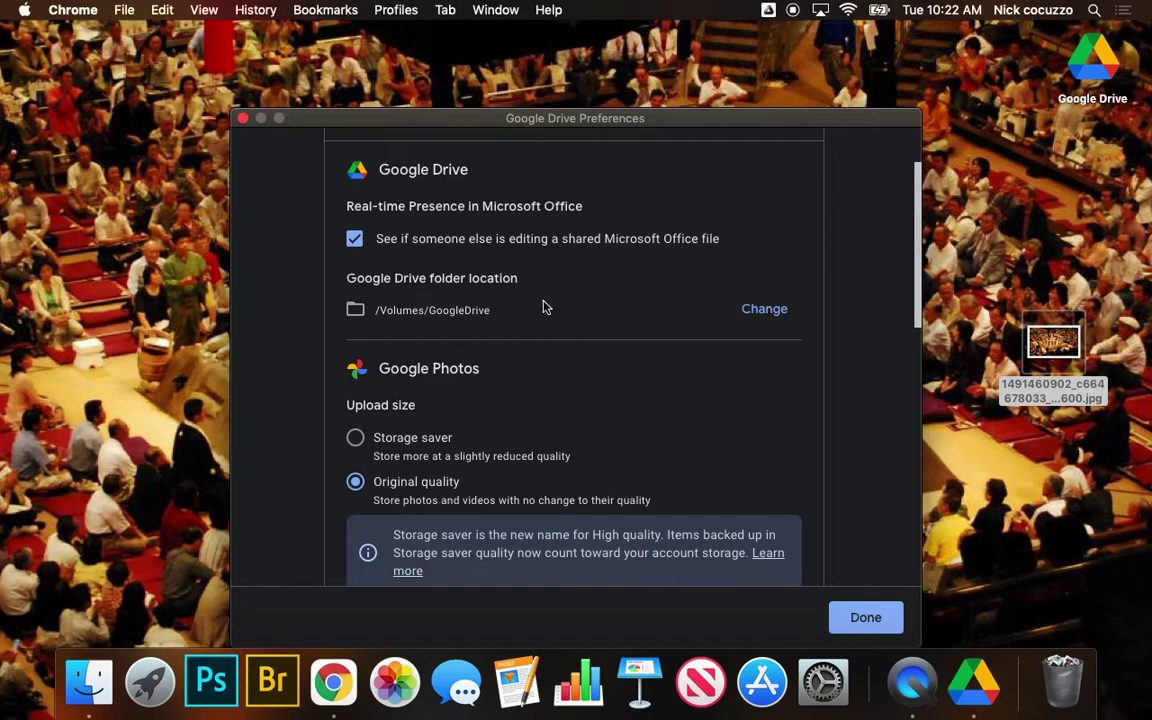
scroll(543, 307, down, 4)
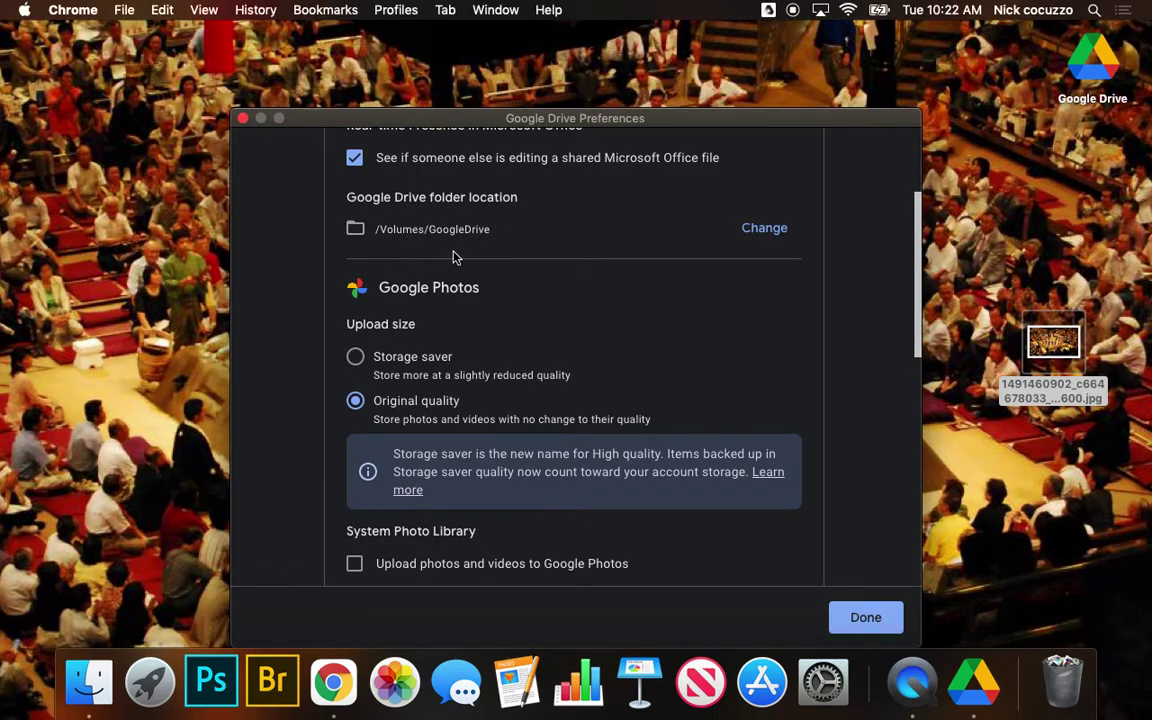
scroll(453, 257, down, 5)
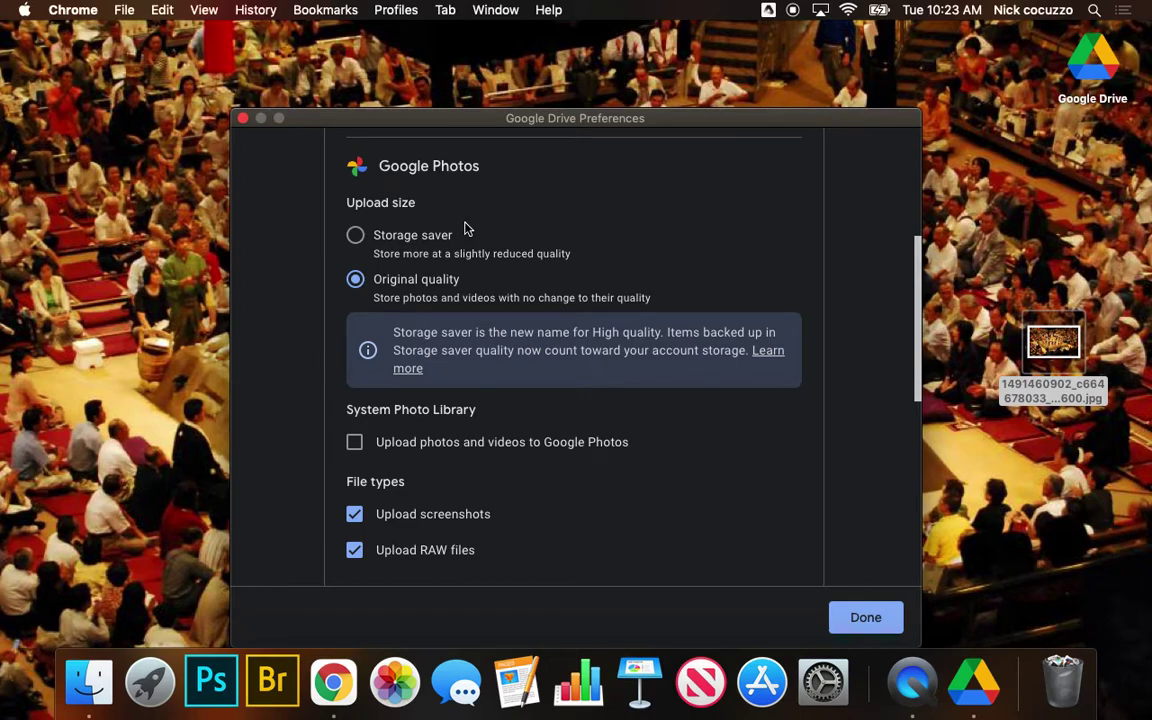
scroll(393, 368, up, 2)
scroll(393, 370, down, 4)
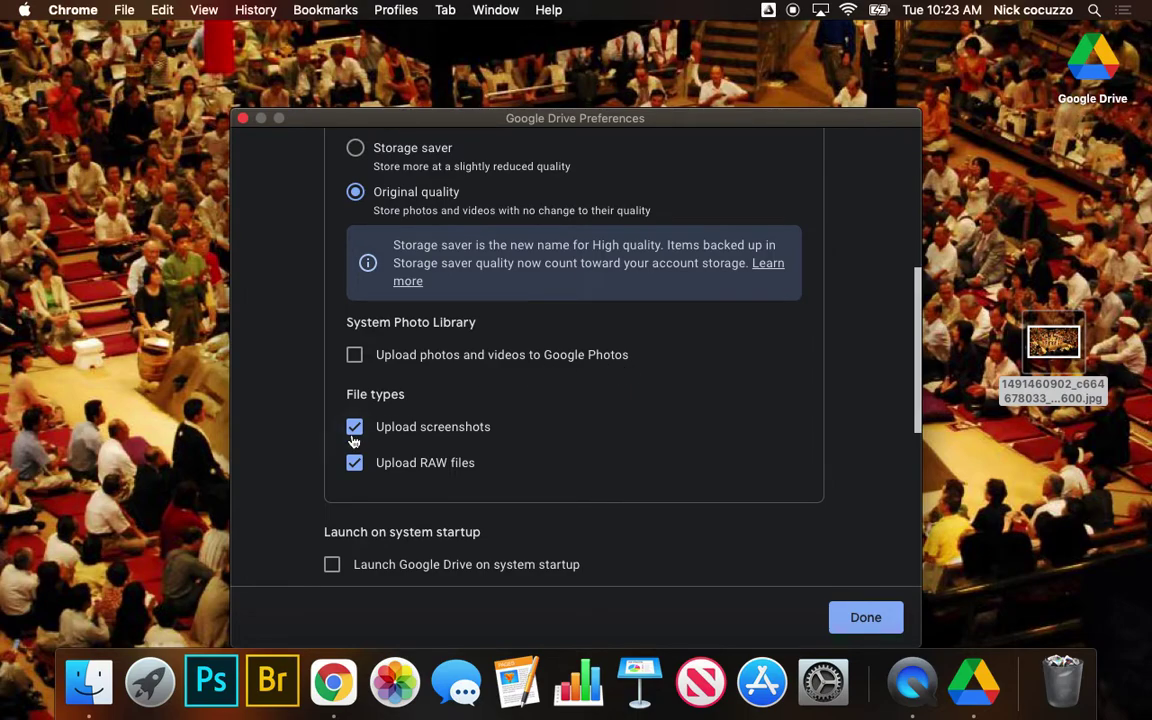
scroll(353, 440, down, 3)
click(354, 297)
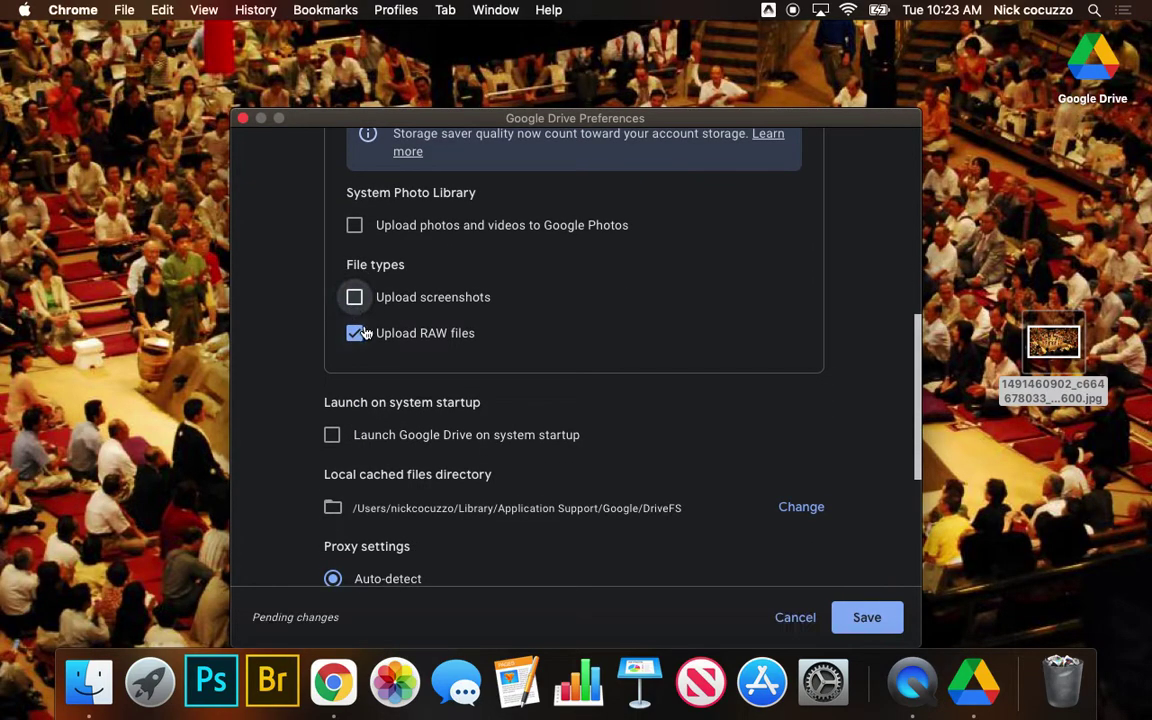
click(354, 338)
Enable launching Google Drive on system startup
scroll(492, 327, down, 3)
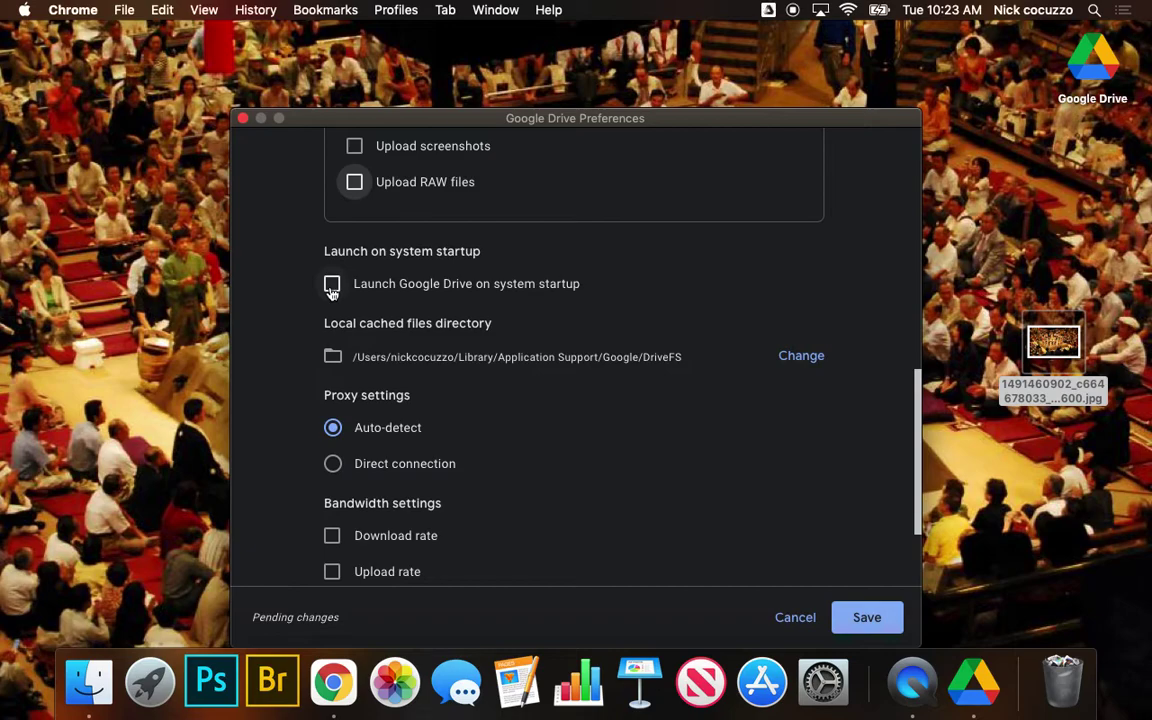
click(332, 287)
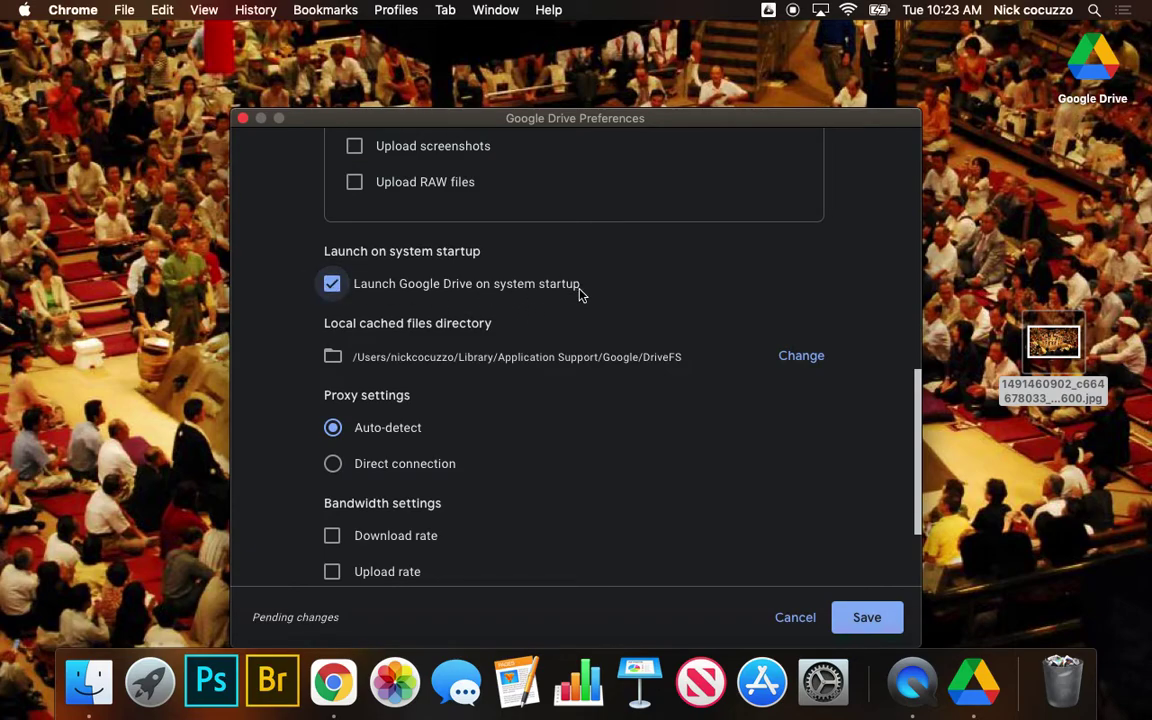
scroll(548, 334, down, 3)
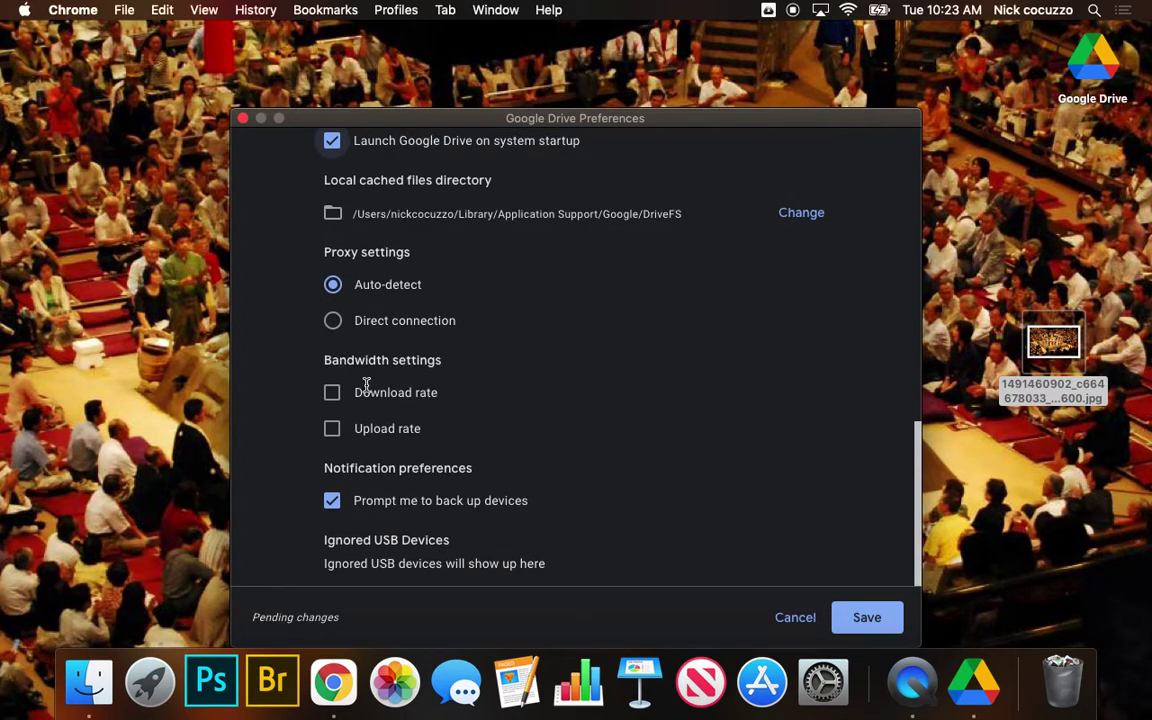
Turn off the prompt to back up devices, save the preferences, and restart Google Drive
click(332, 428)
click(332, 428)
click(332, 502)
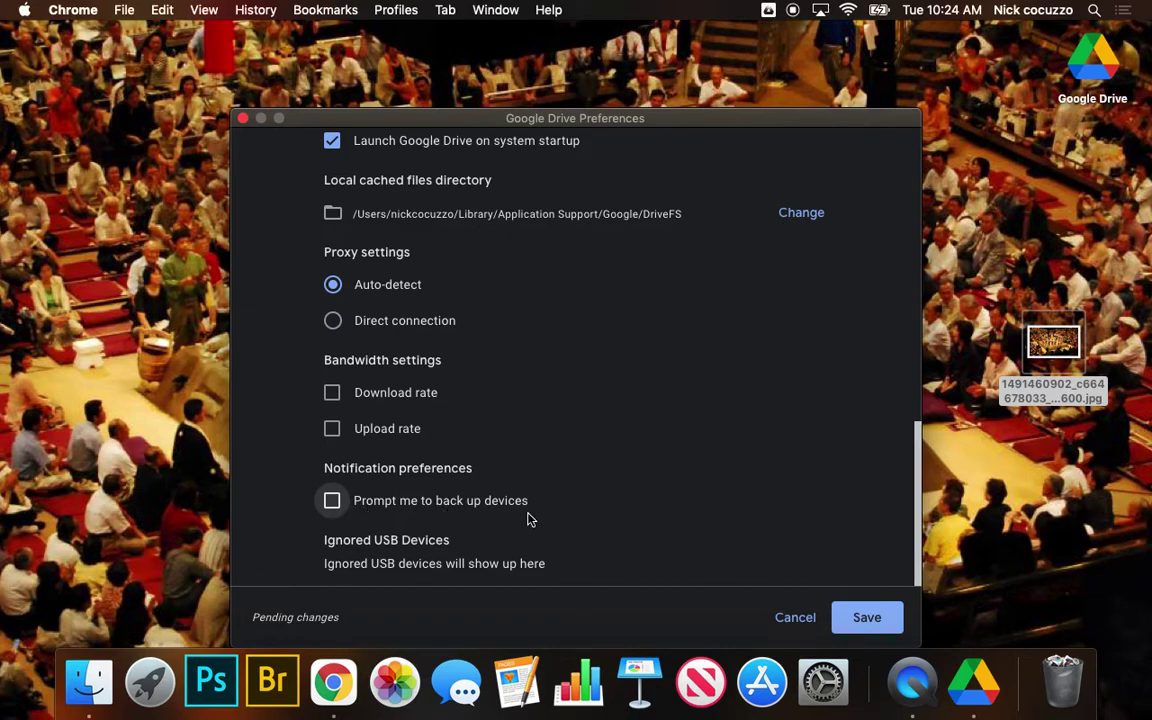
click(866, 617)
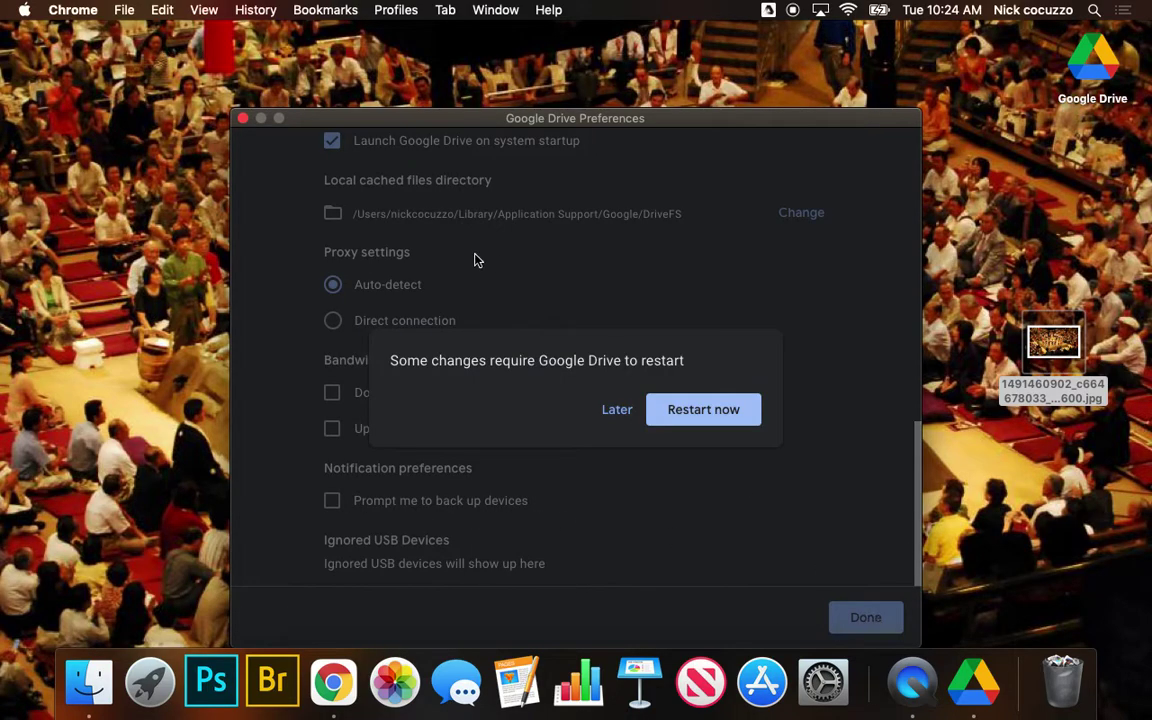
click(695, 413)
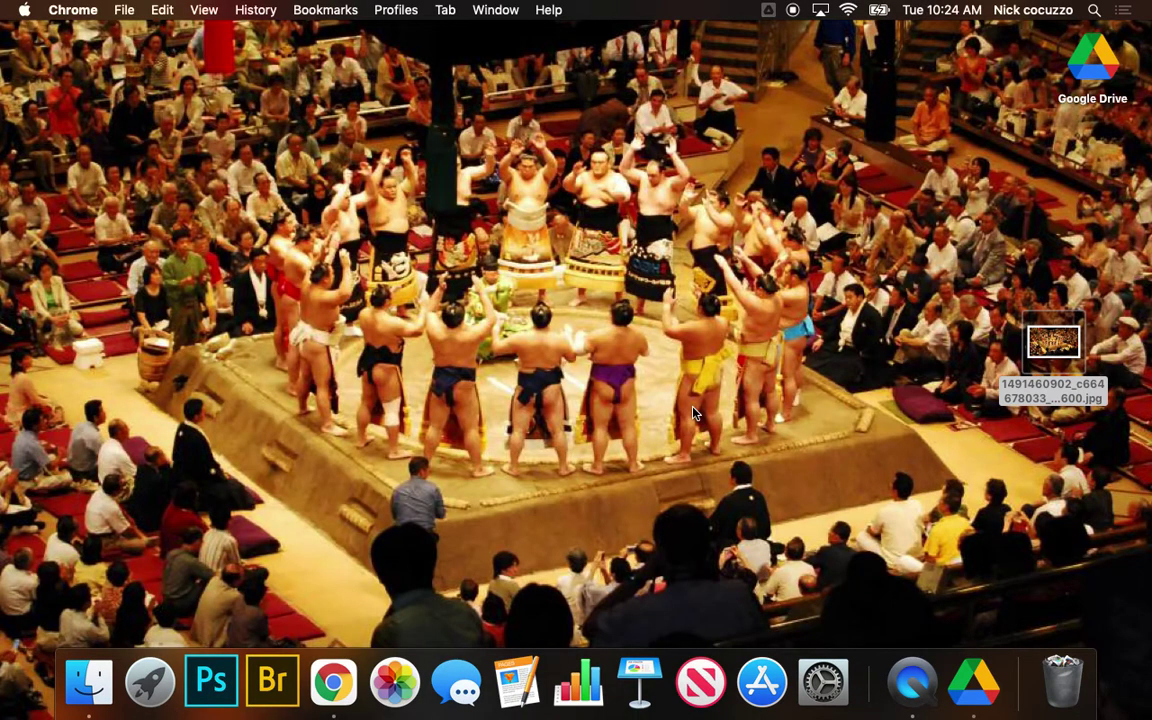
Check Google Drive's sync activity and review the My Drive syncing option and general settings in its preferences
click(769, 11)
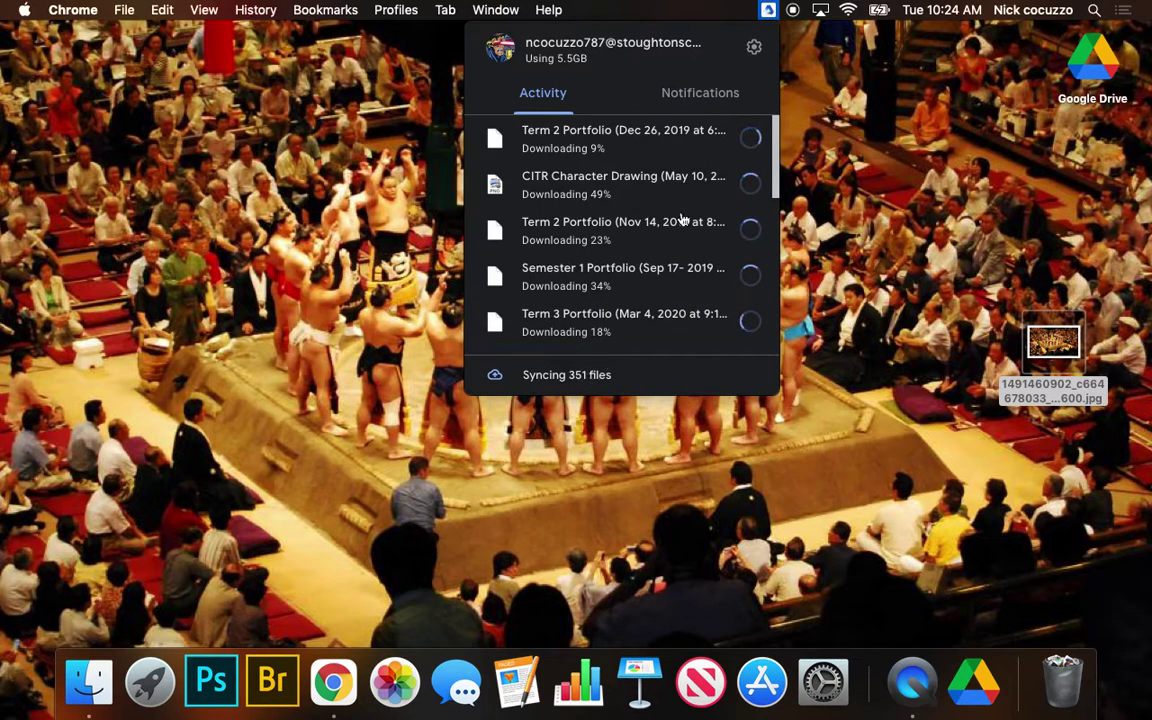
click(754, 49)
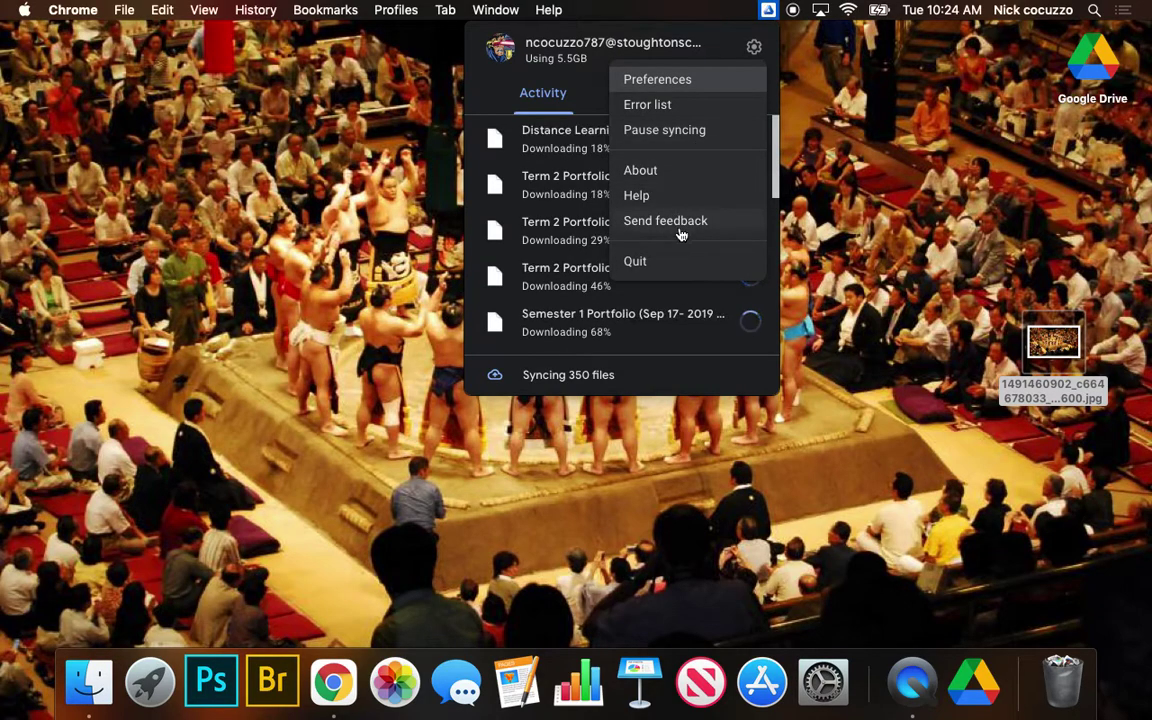
click(688, 86)
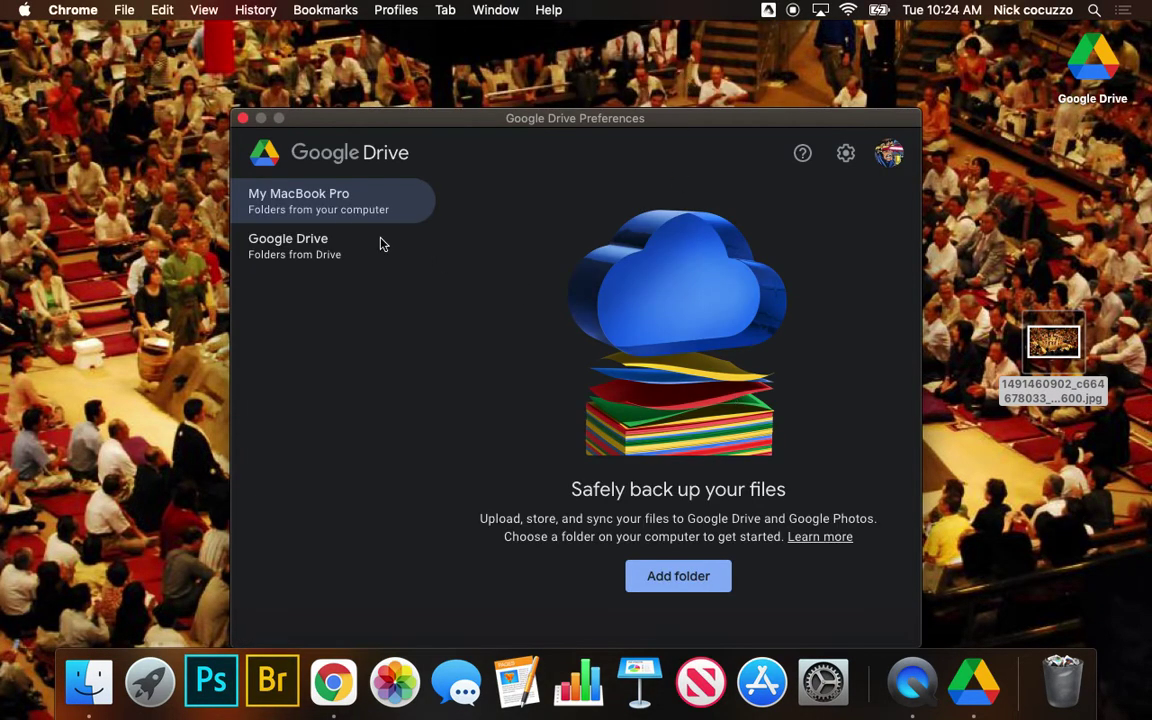
click(264, 238)
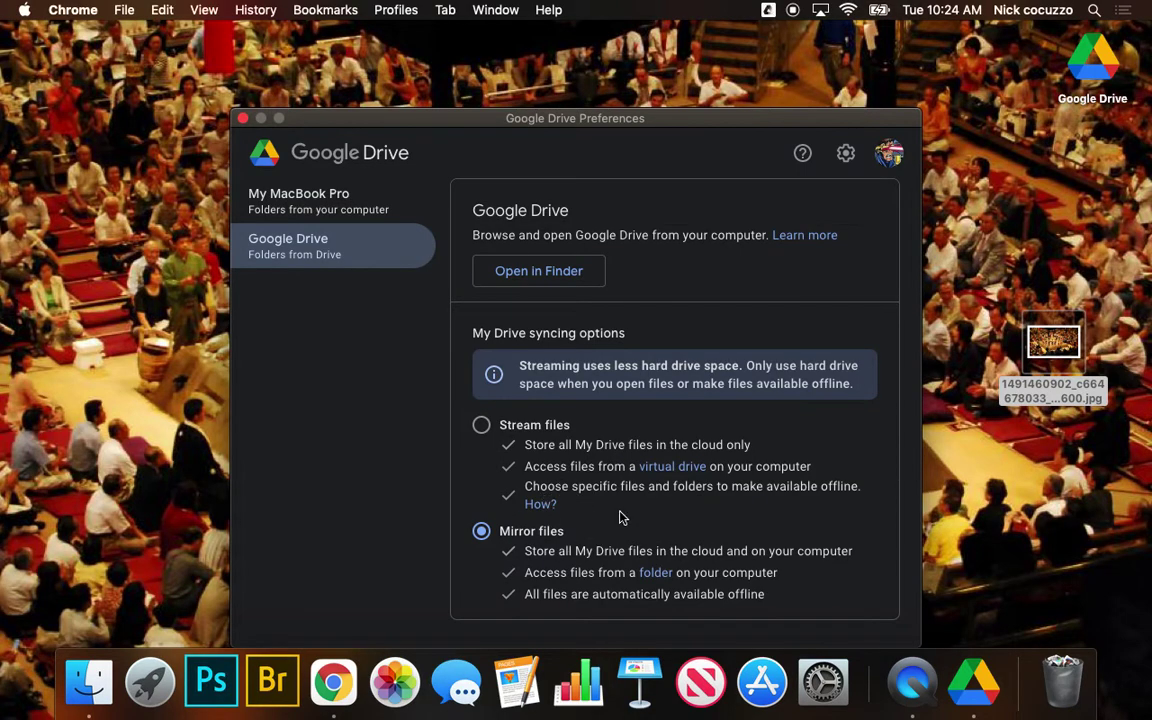
click(845, 152)
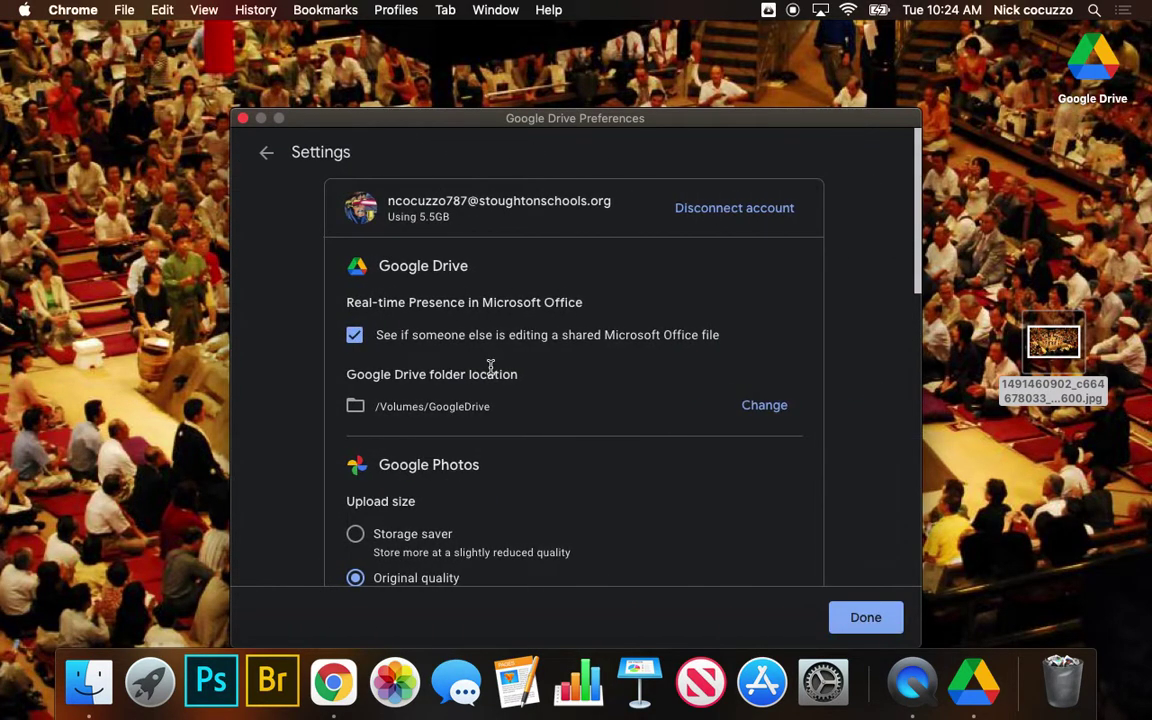
scroll(490, 366, down, 15)
scroll(490, 366, up, 15)
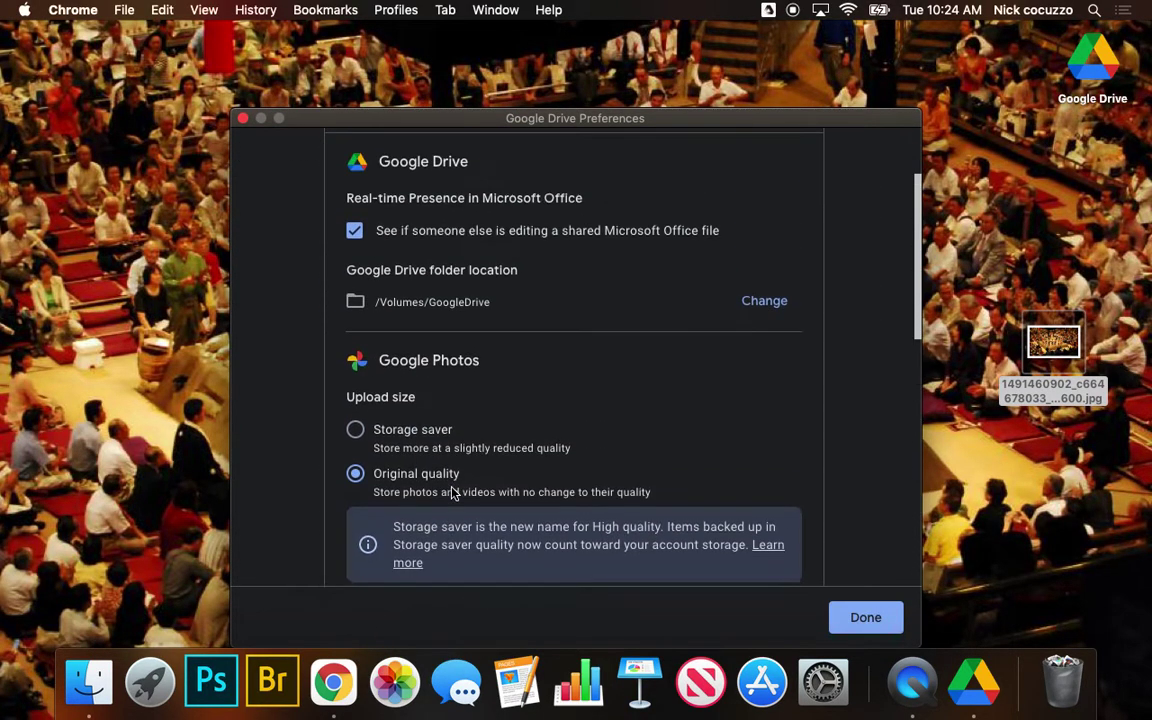
click(865, 618)
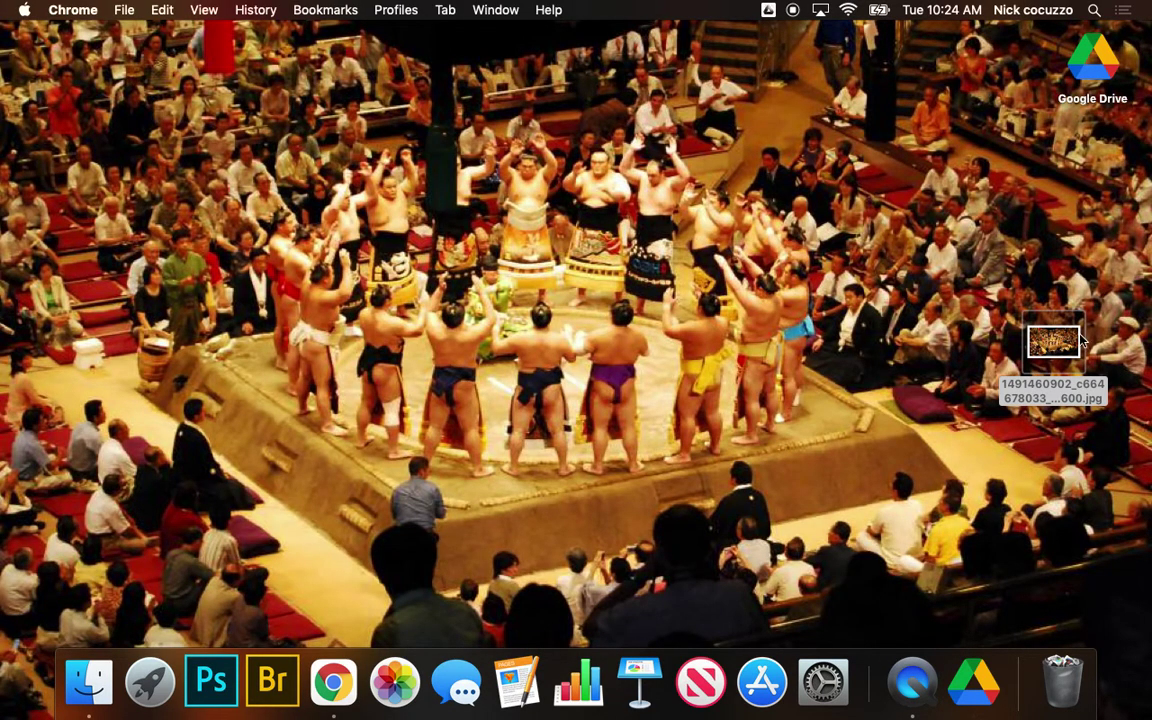
Set the Google Drive app to stay in the Dock
right_click(986, 686)
mouse_move(1000, 571)
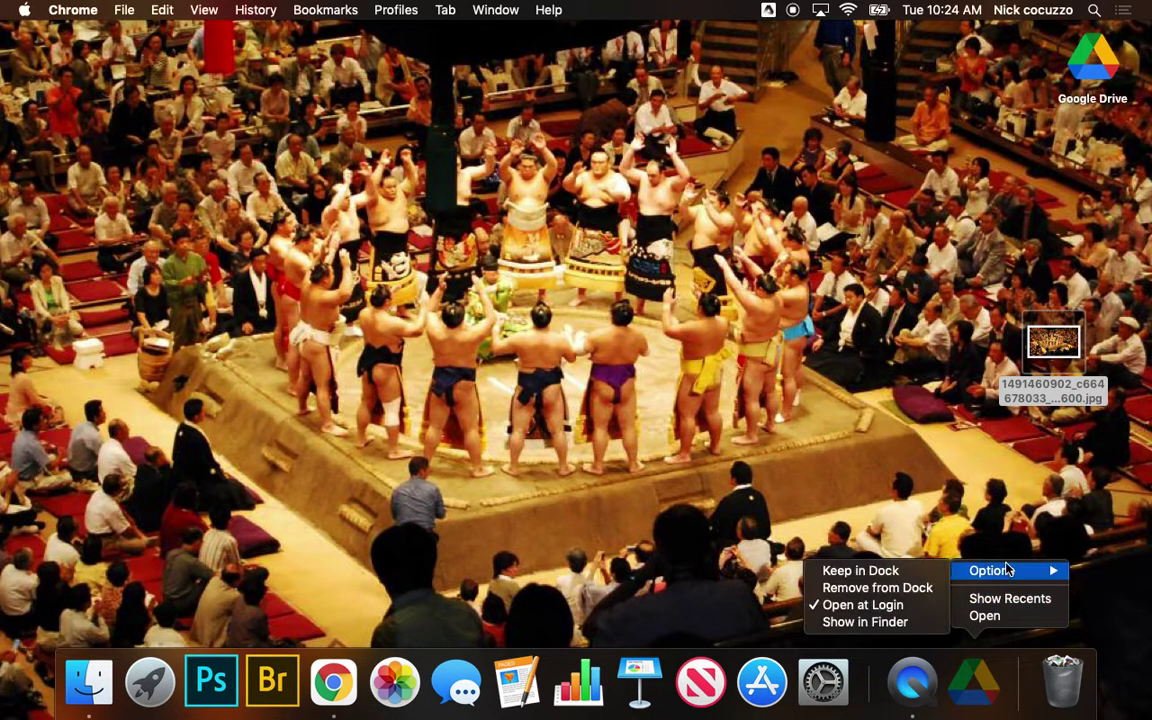
click(913, 571)
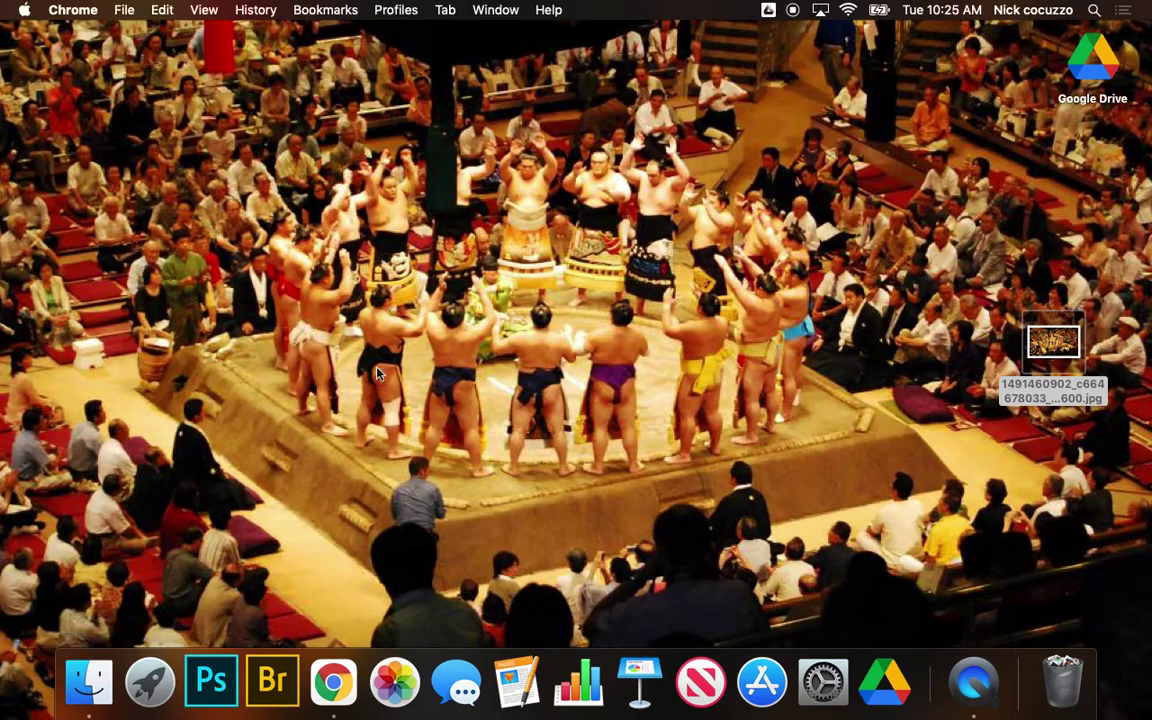
Switch to Finder, open the My Drive folder in column view, and look through its files
click(87, 688)
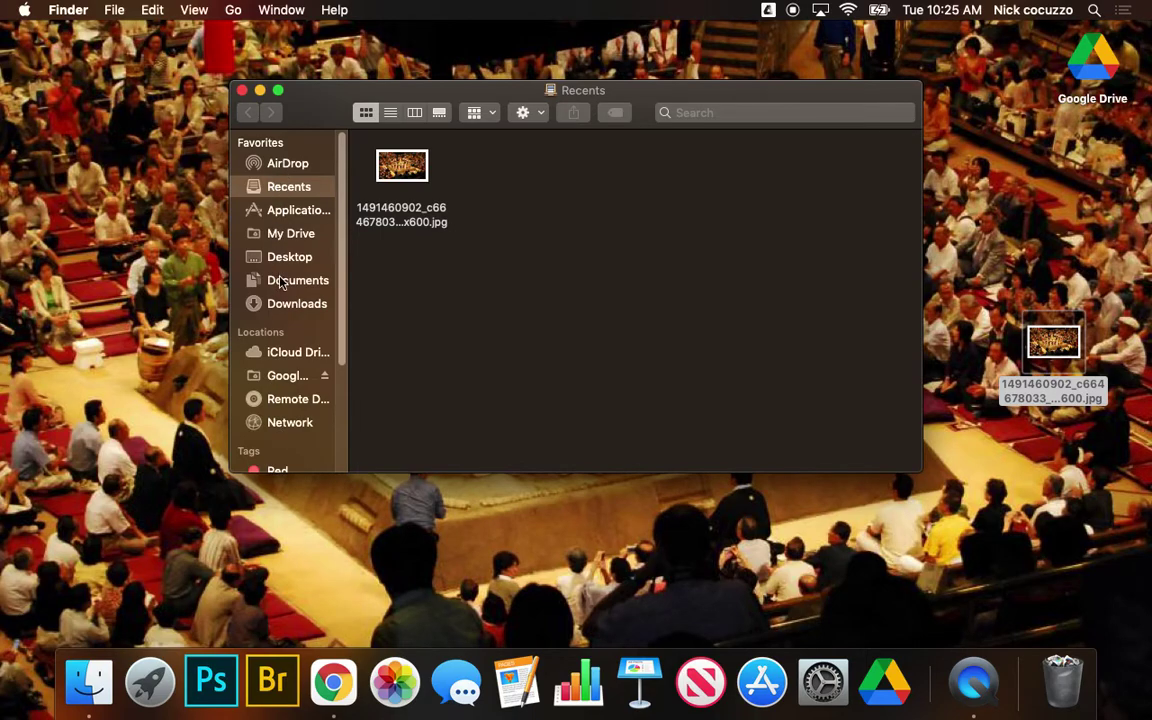
click(290, 235)
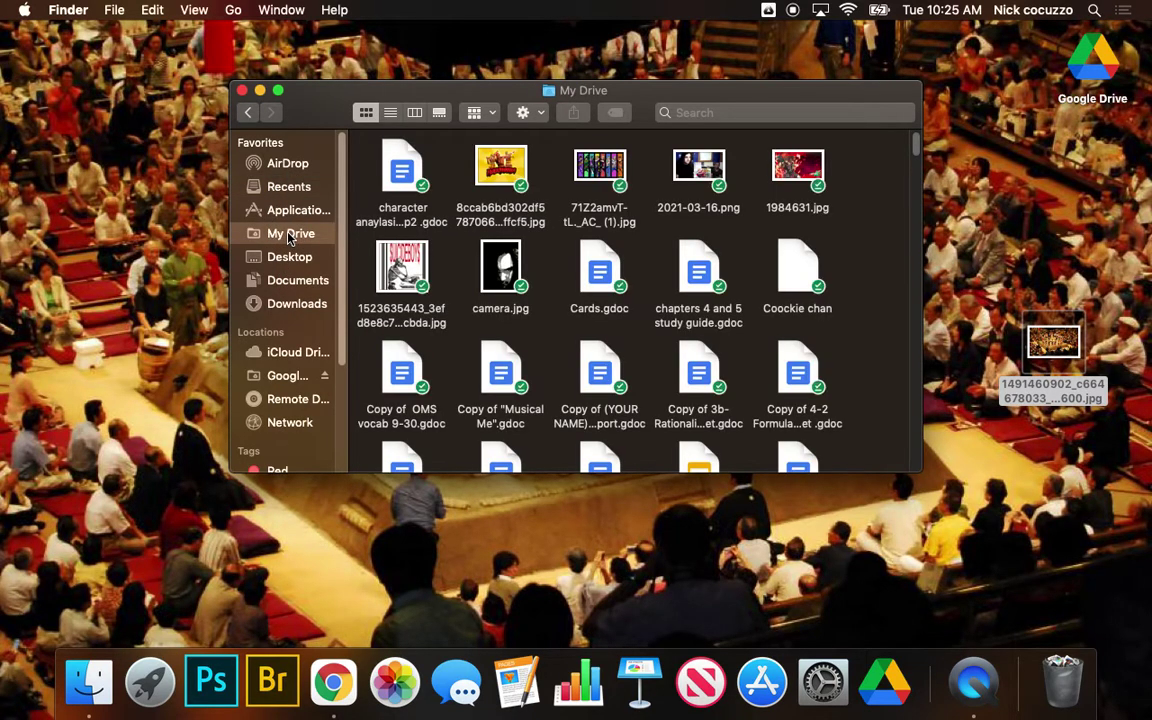
click(414, 115)
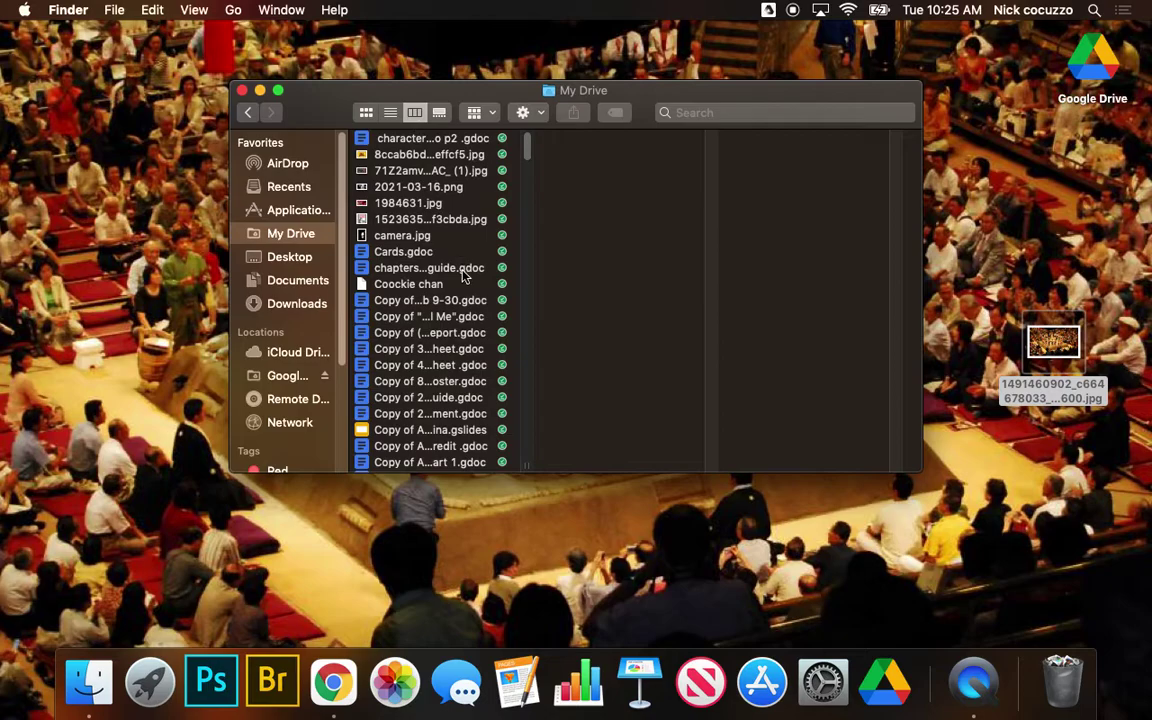
scroll(465, 275, down, 10)
scroll(463, 277, down, 15)
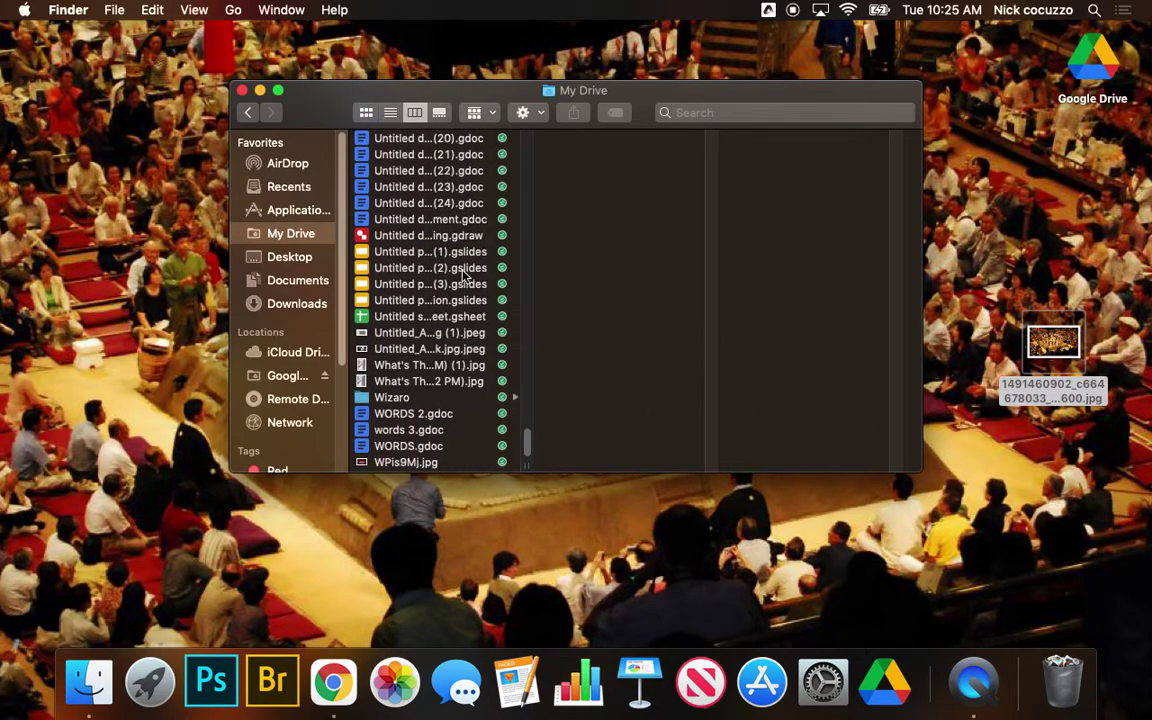
scroll(465, 278, up, 20)
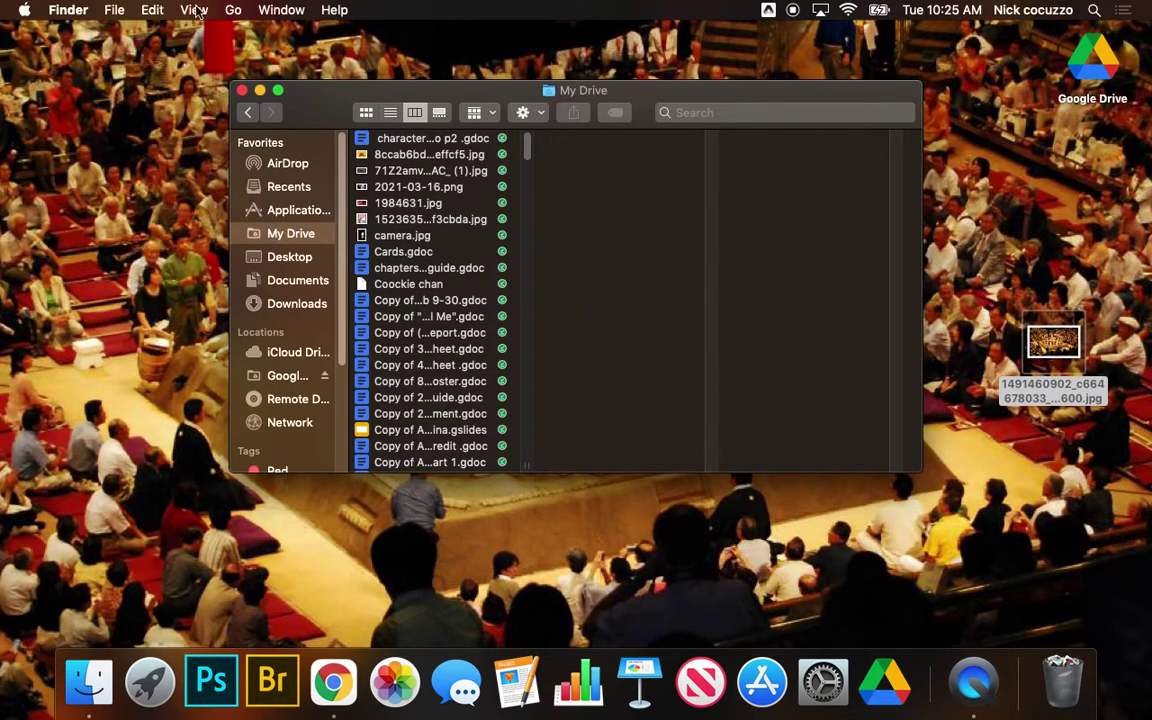
Create a new folder named "Photo 2" in My Drive
click(112, 10)
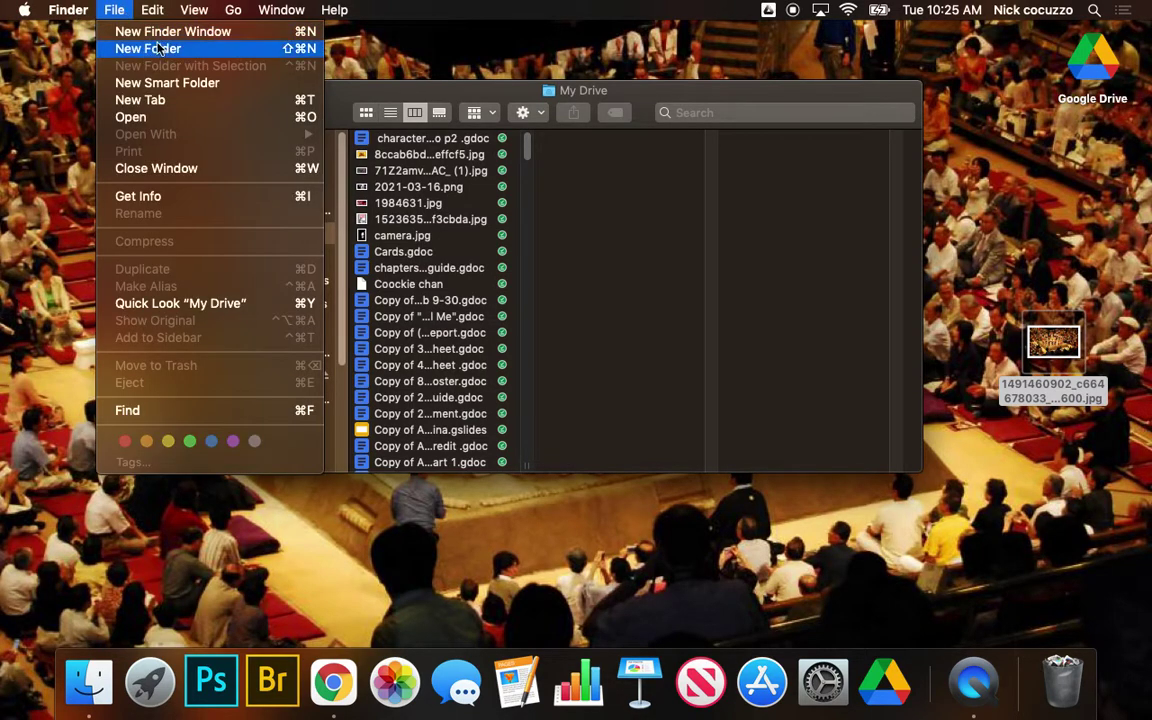
click(301, 51)
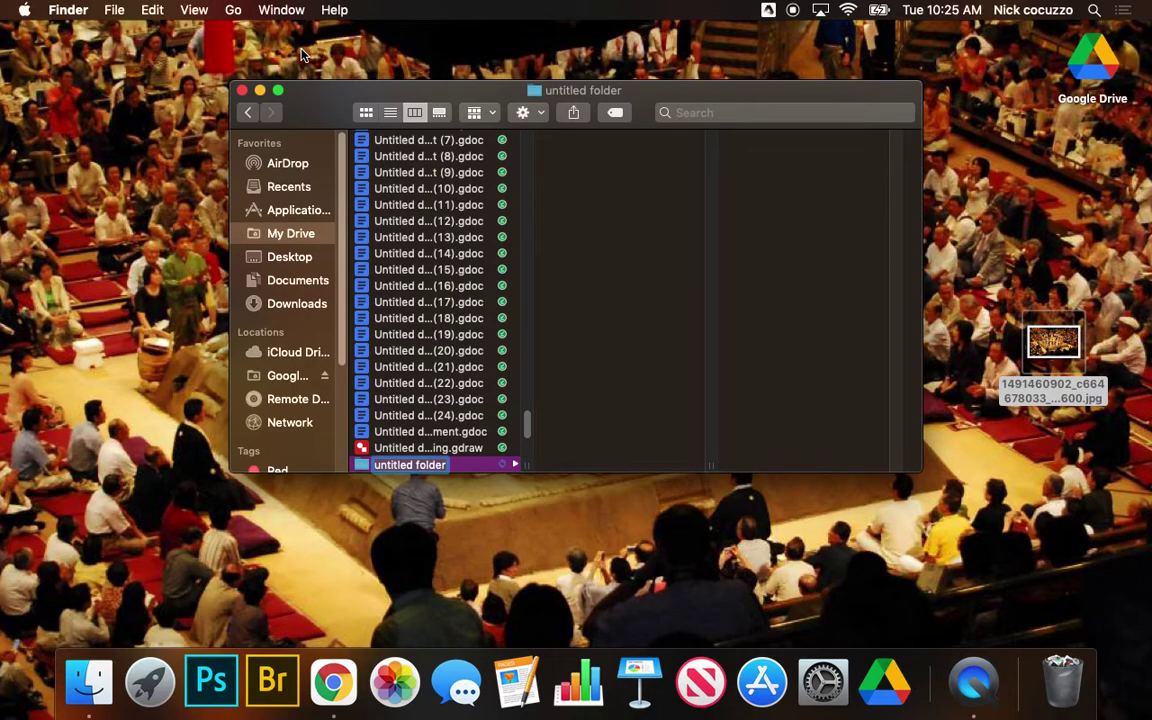
text(Photo 2)
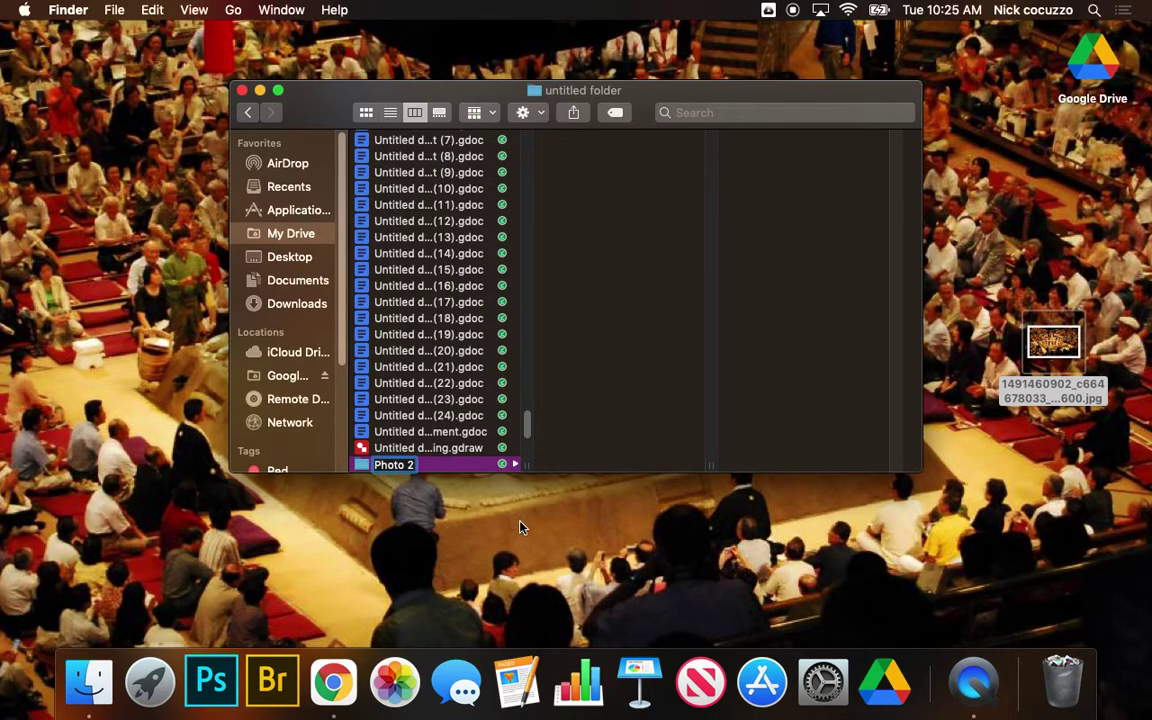
key(Return)
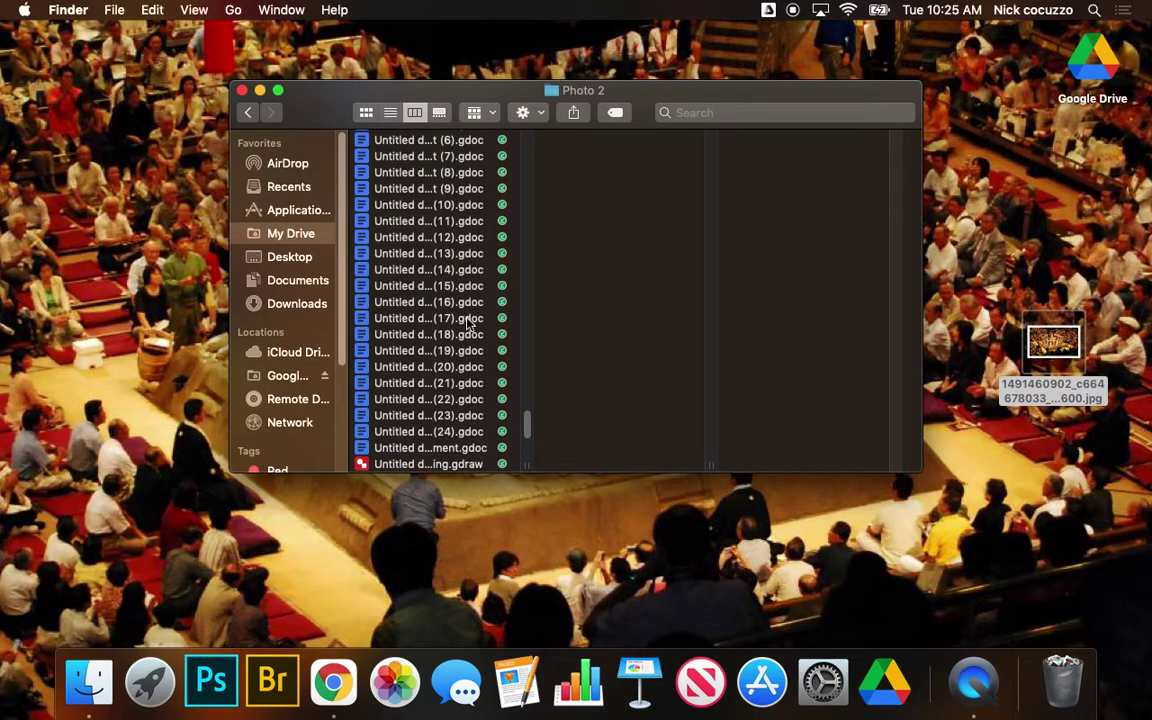
Locate the Photo 2 folder in My Drive, view it and the neighbouring Photo folder's contents, and close the Finder window
scroll(466, 322, up, 5)
scroll(466, 322, up, 10)
scroll(466, 322, down, 10)
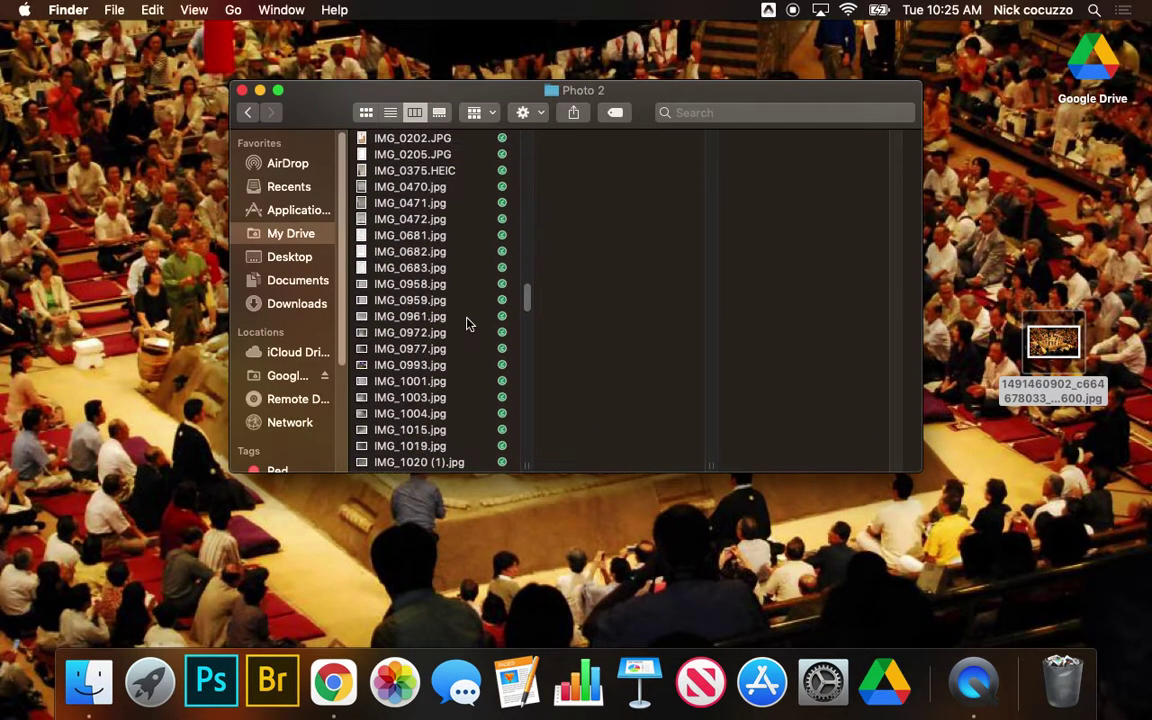
scroll(466, 322, down, 15)
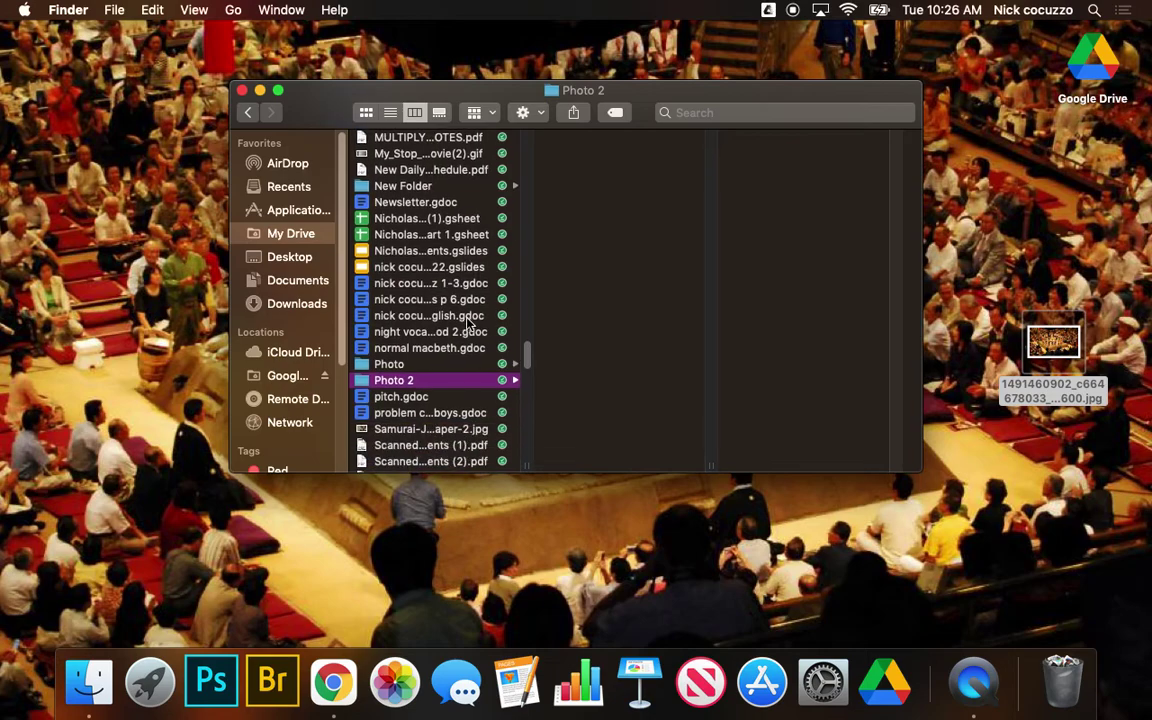
key(Up)
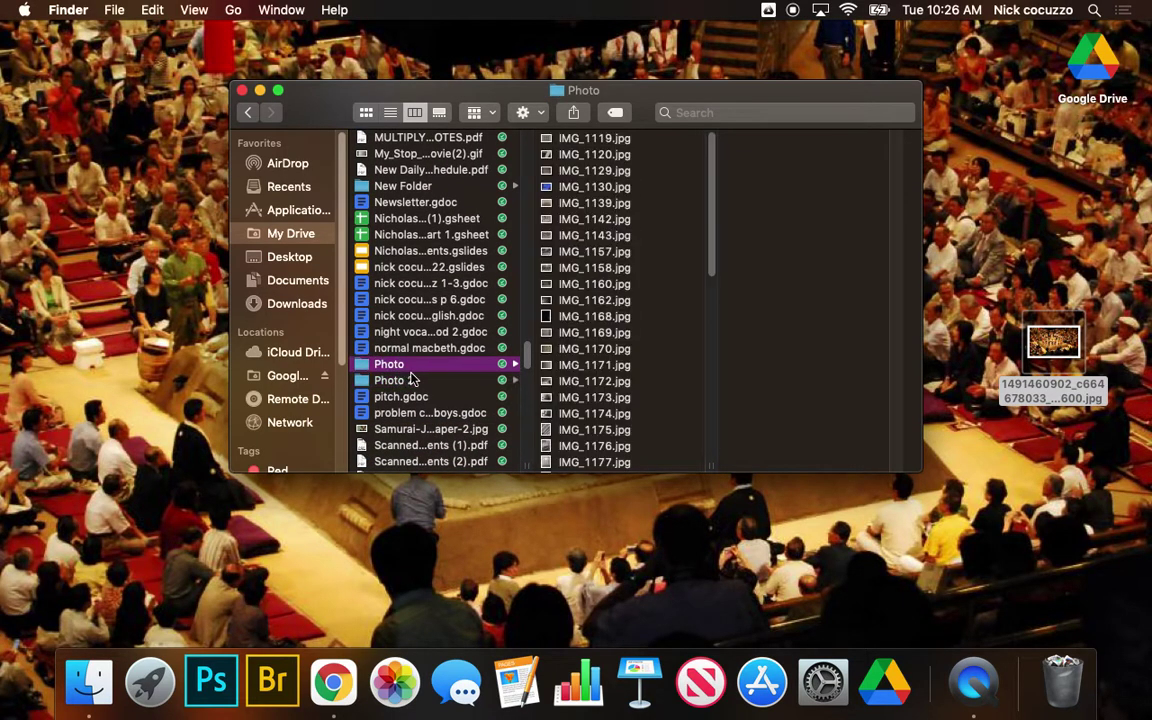
click(401, 384)
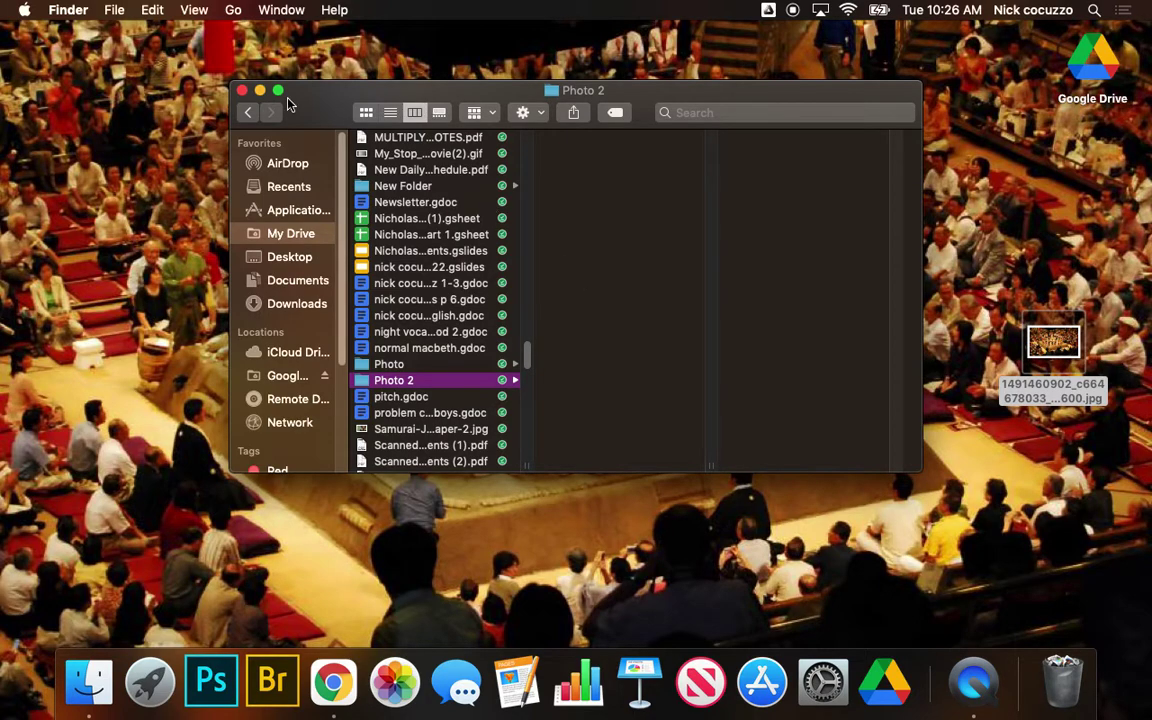
click(241, 91)
Open the Google Drive sync status window
click(769, 11)
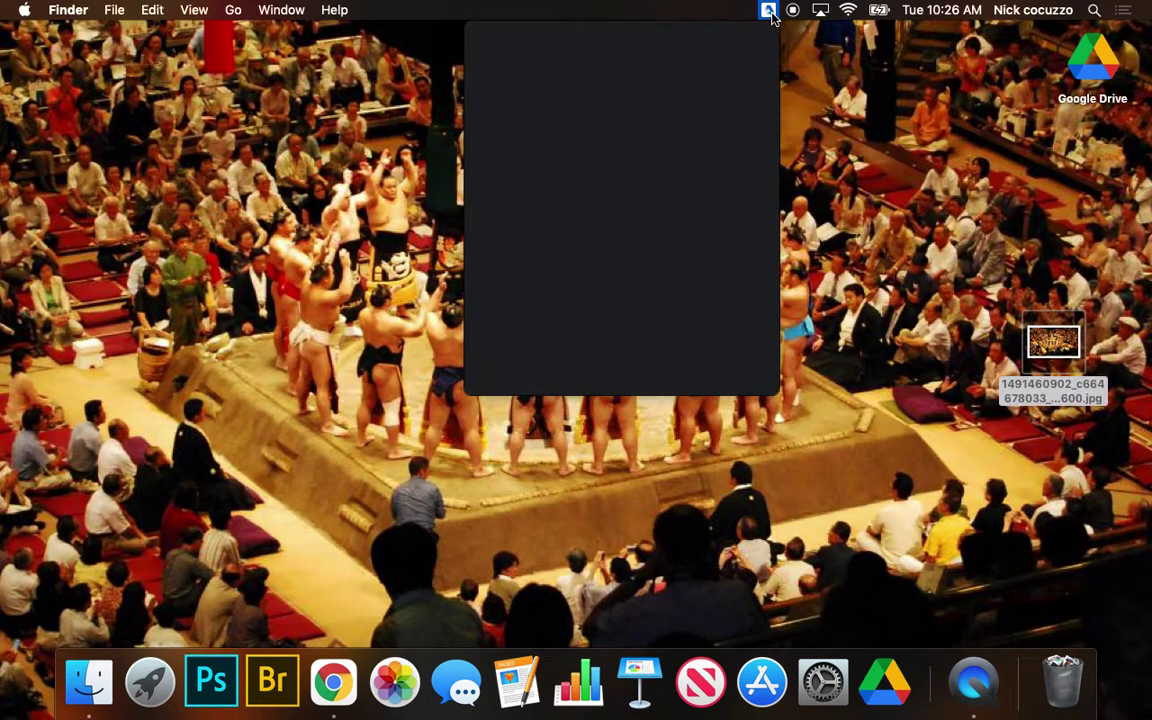